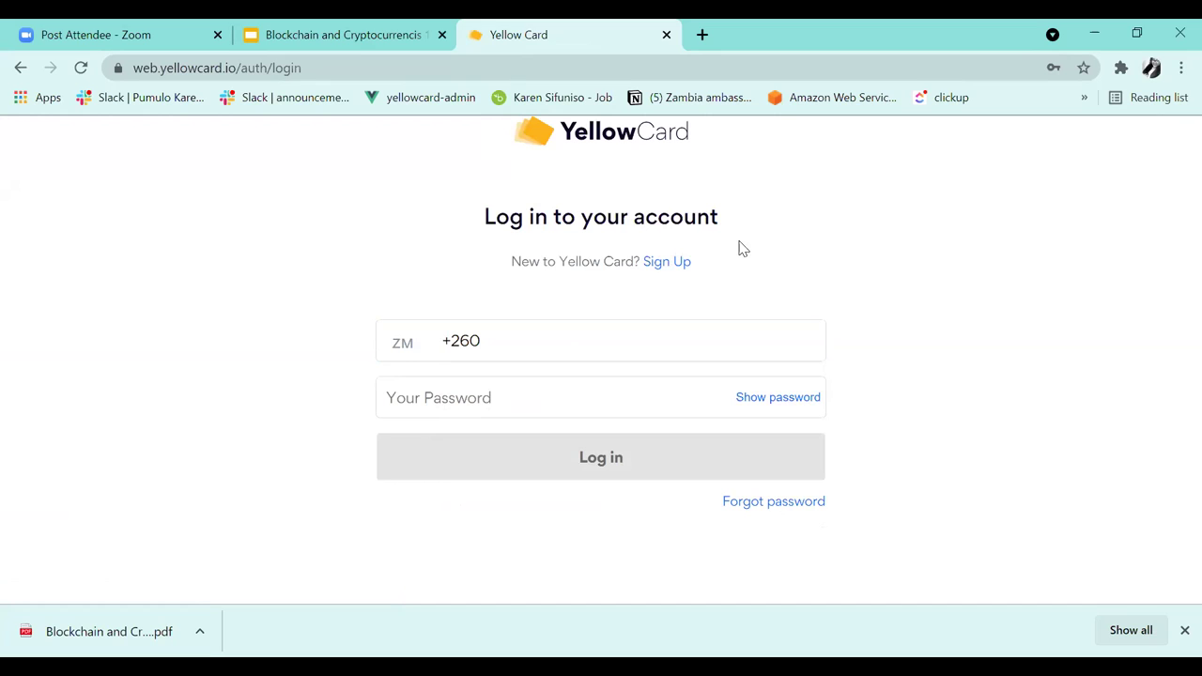
Switch from the Yellow Card login form to the new-account sign-up page
{"action": "left_click", "coordinate": [662, 271]}
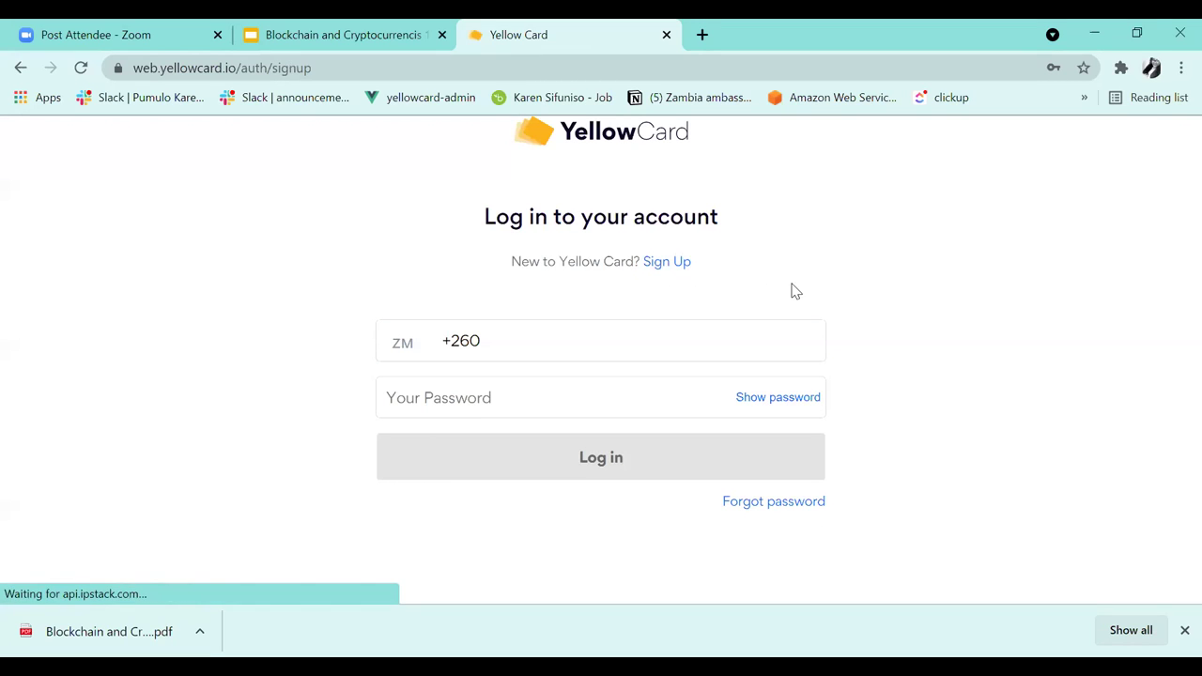
Expand the 'Got an invite code?' referral section of the sign-up form
{"action": "scroll", "coordinate": [1174, 416], "scroll_direction": "down", "scroll_amount": 5}
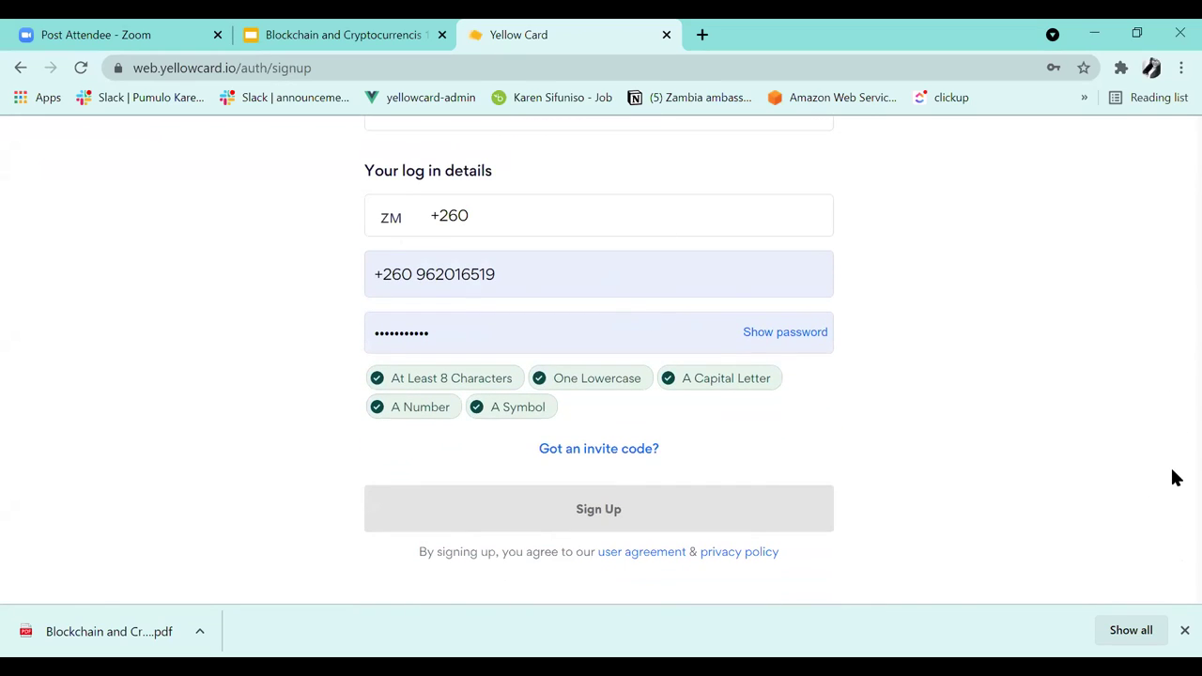
{"action": "scroll", "coordinate": [1174, 442], "scroll_direction": "up", "scroll_amount": 2}
{"action": "scroll", "coordinate": [1174, 390], "scroll_direction": "up", "scroll_amount": 2}
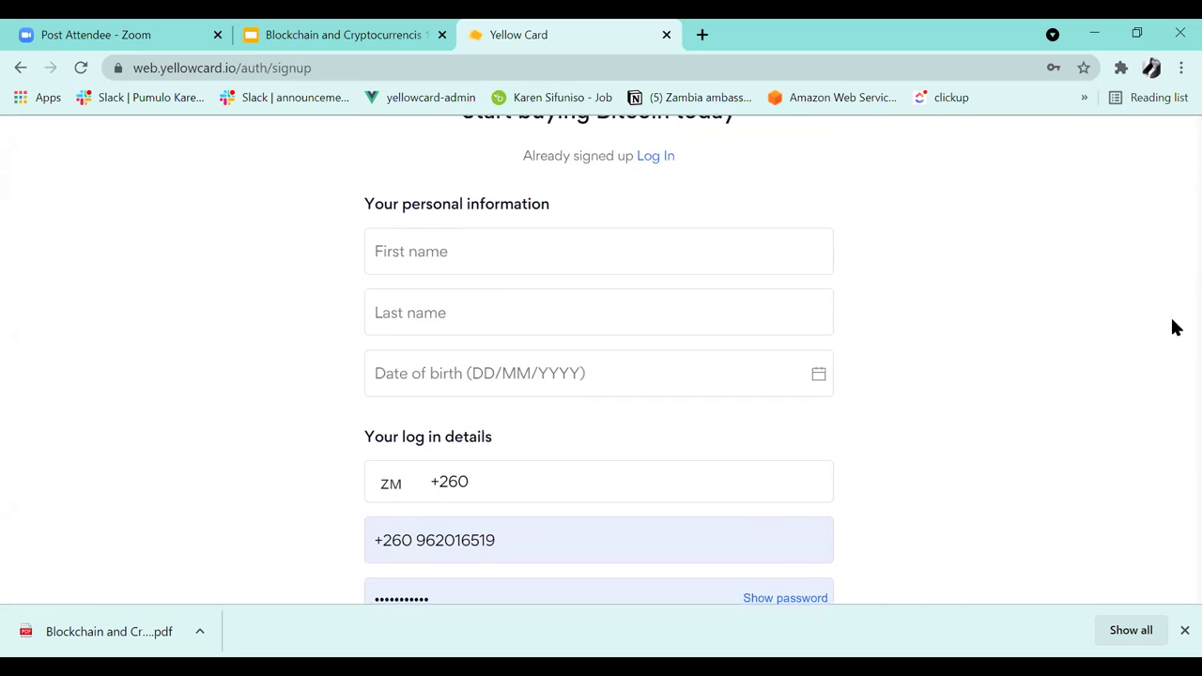
{"action": "scroll", "coordinate": [1173, 311], "scroll_direction": "down", "scroll_amount": 1}
{"action": "scroll", "coordinate": [1172, 423], "scroll_direction": "down", "scroll_amount": 3}
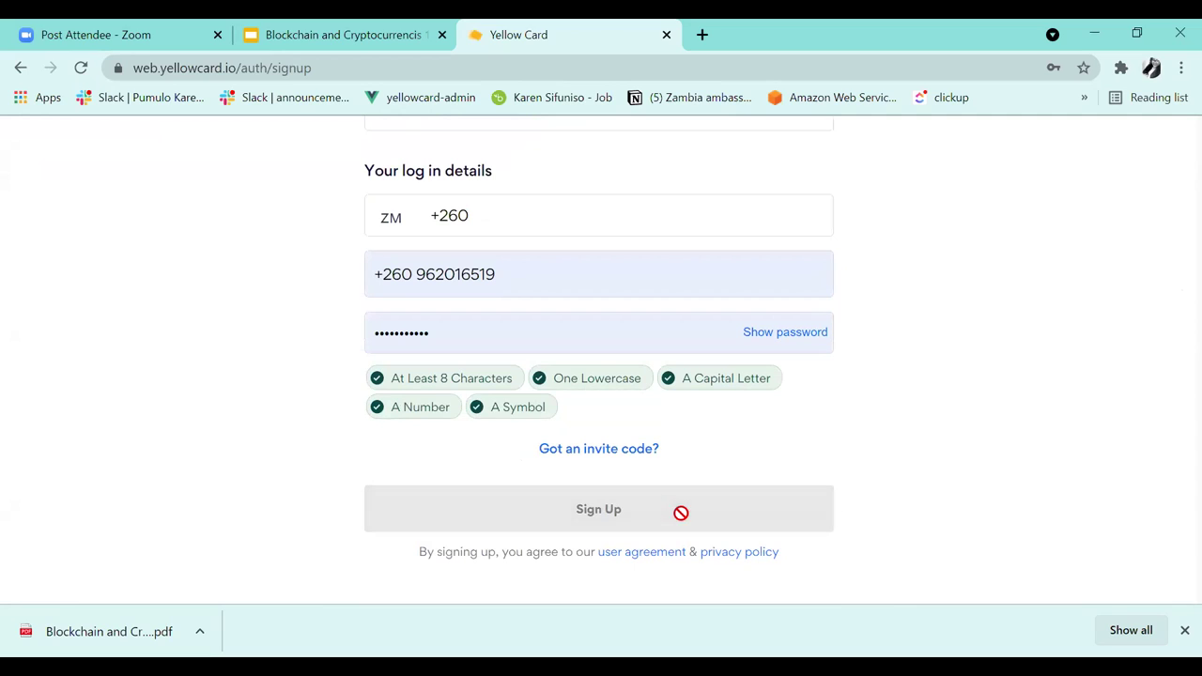
{"action": "left_click", "coordinate": [620, 453]}
{"action": "scroll", "coordinate": [1173, 357], "scroll_direction": "up", "scroll_amount": 3}
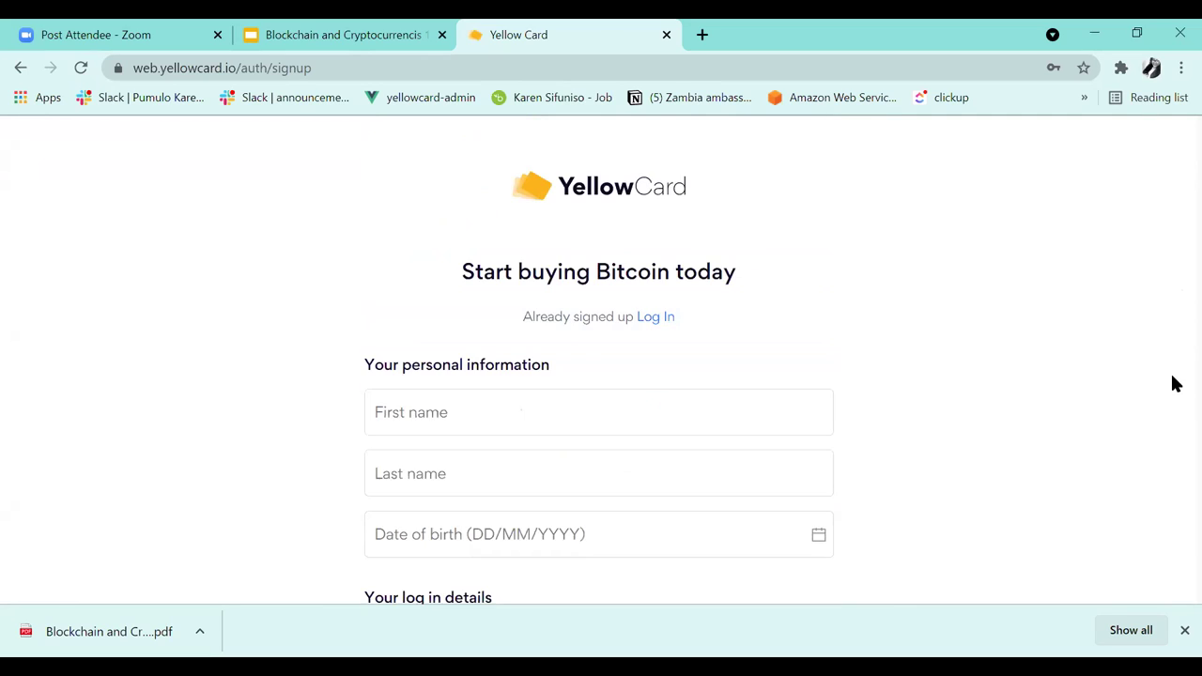
{"action": "scroll", "coordinate": [1173, 451], "scroll_direction": "down", "scroll_amount": 3}
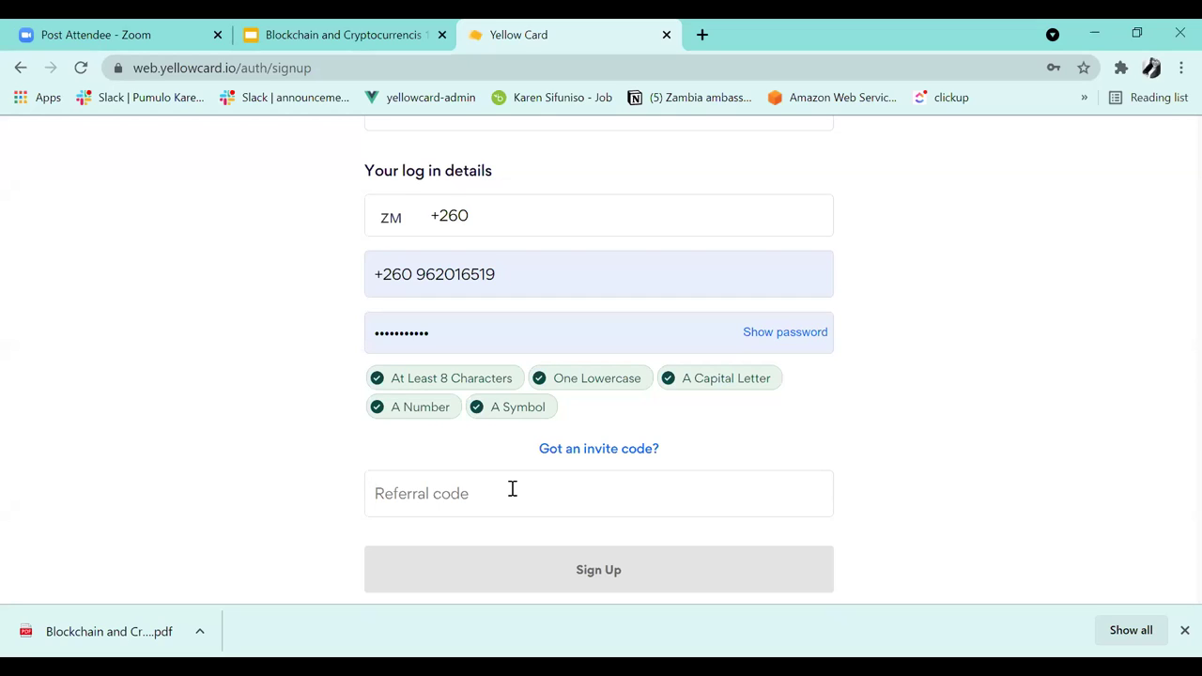
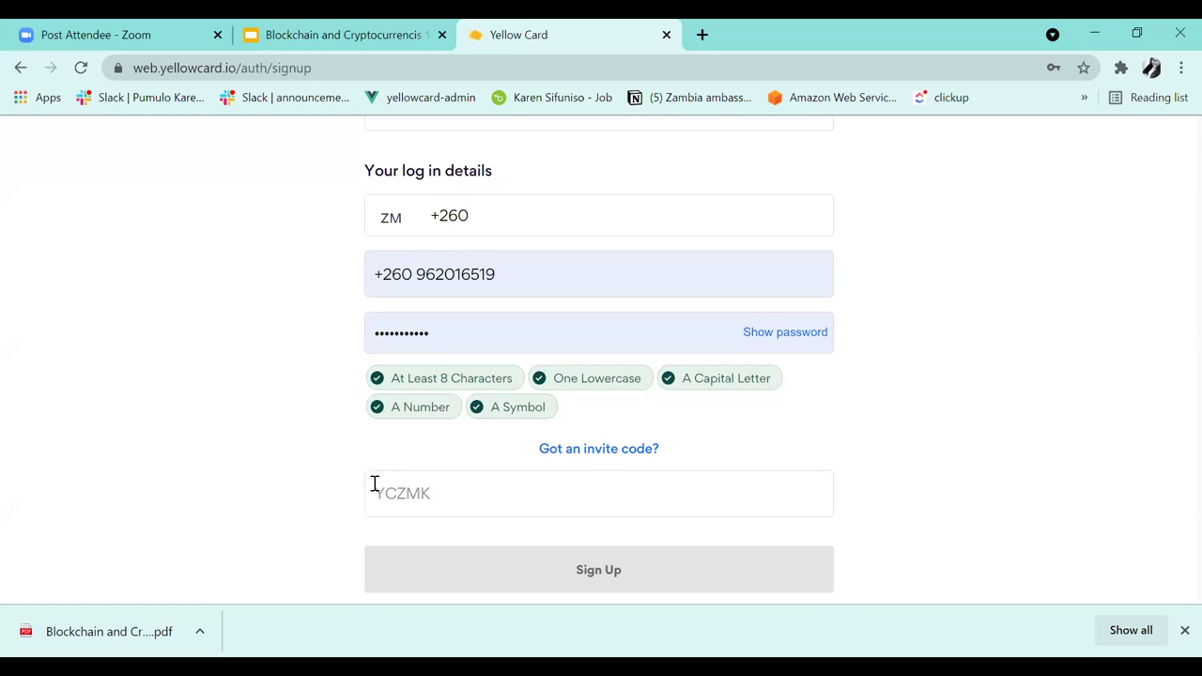
Enter the referral code in the Referral code field and copy it
{"action": "left_click_drag", "start_coordinate": [375, 492], "coordinate": [440, 491]}
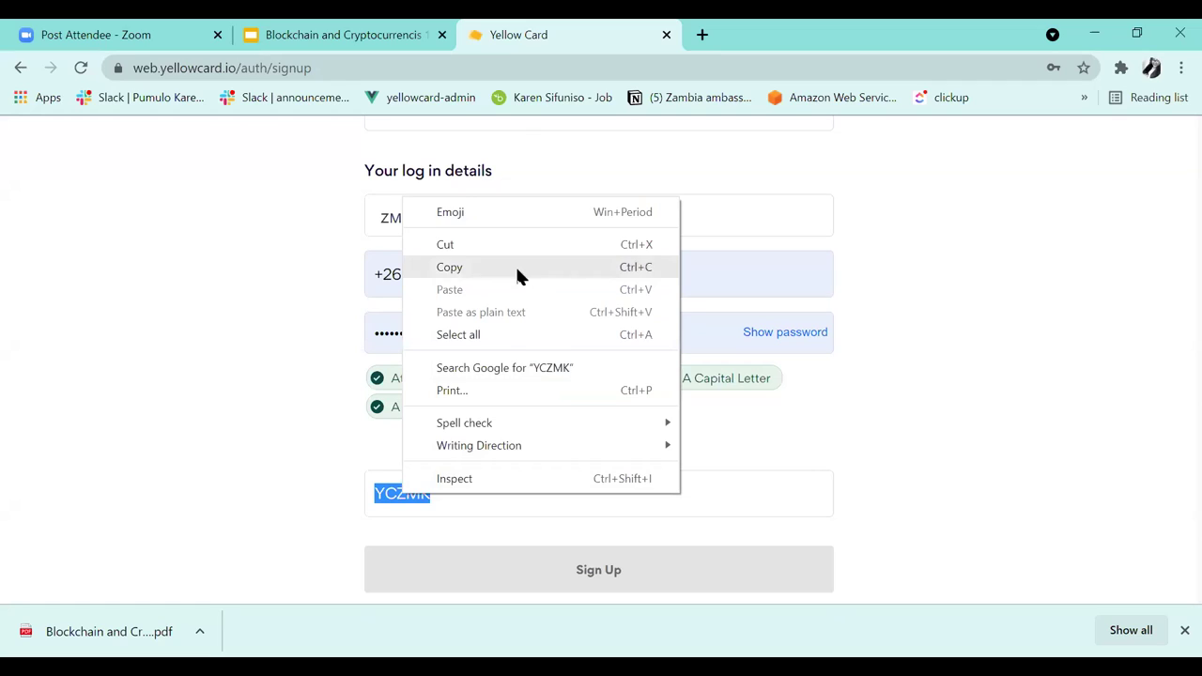
{"action": "left_click", "coordinate": [516, 266]}
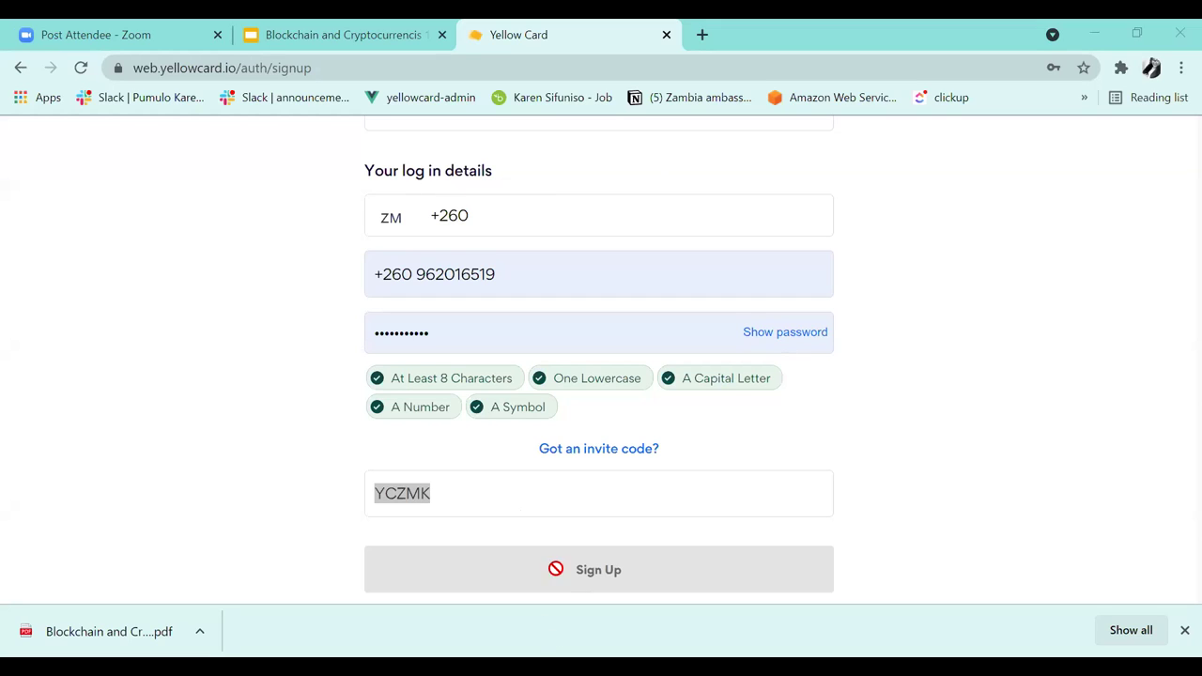
{"action": "scroll", "coordinate": [1172, 570], "scroll_direction": "down", "scroll_amount": 1}
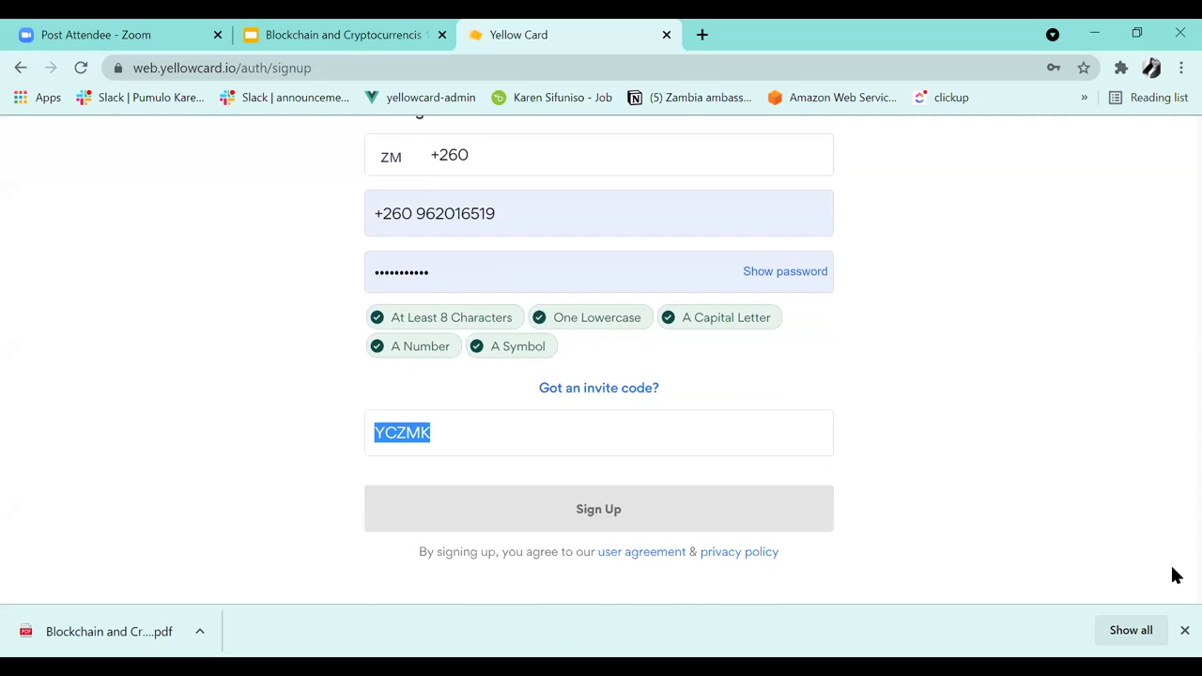
{"action": "scroll", "coordinate": [1172, 329], "scroll_direction": "up", "scroll_amount": 5}
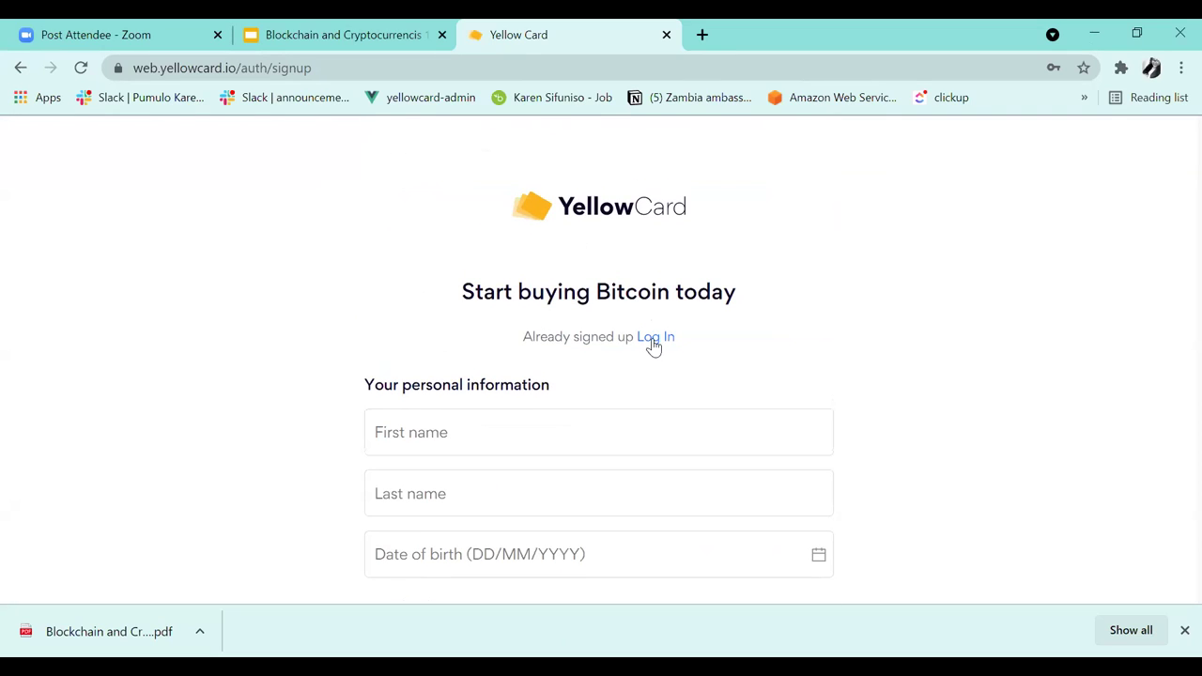
Log in to Yellow Card with the browser's saved phone number and password
{"action": "left_click", "coordinate": [658, 339]}
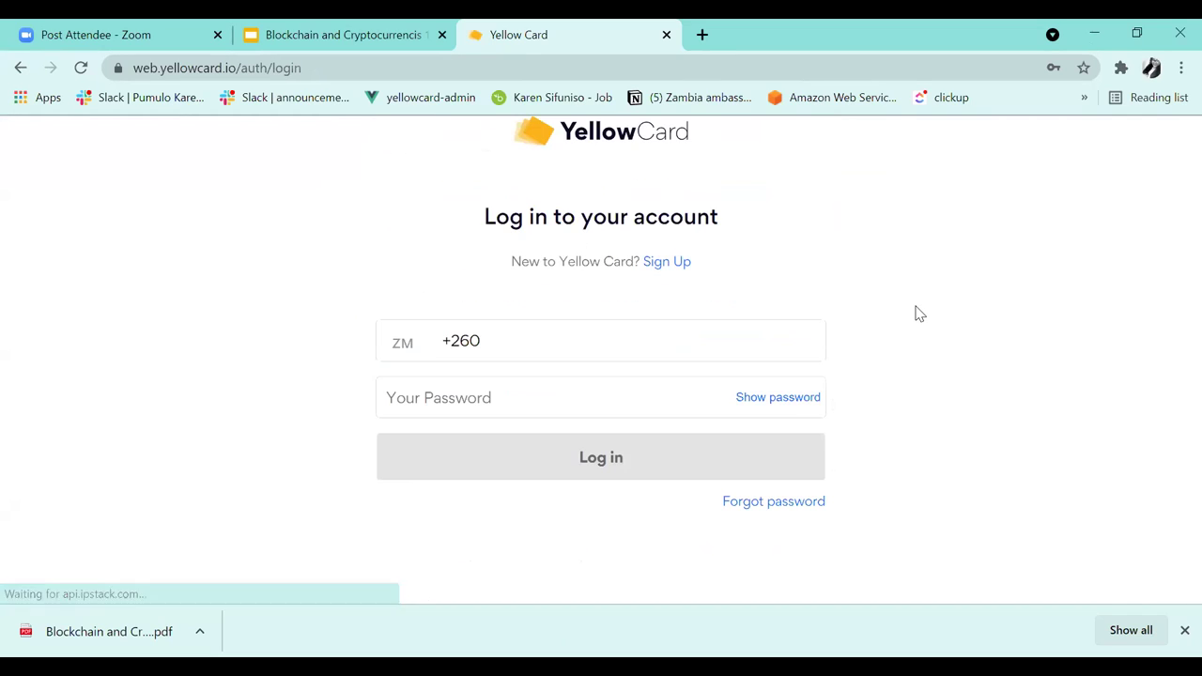
{"action": "left_click", "coordinate": [558, 342]}
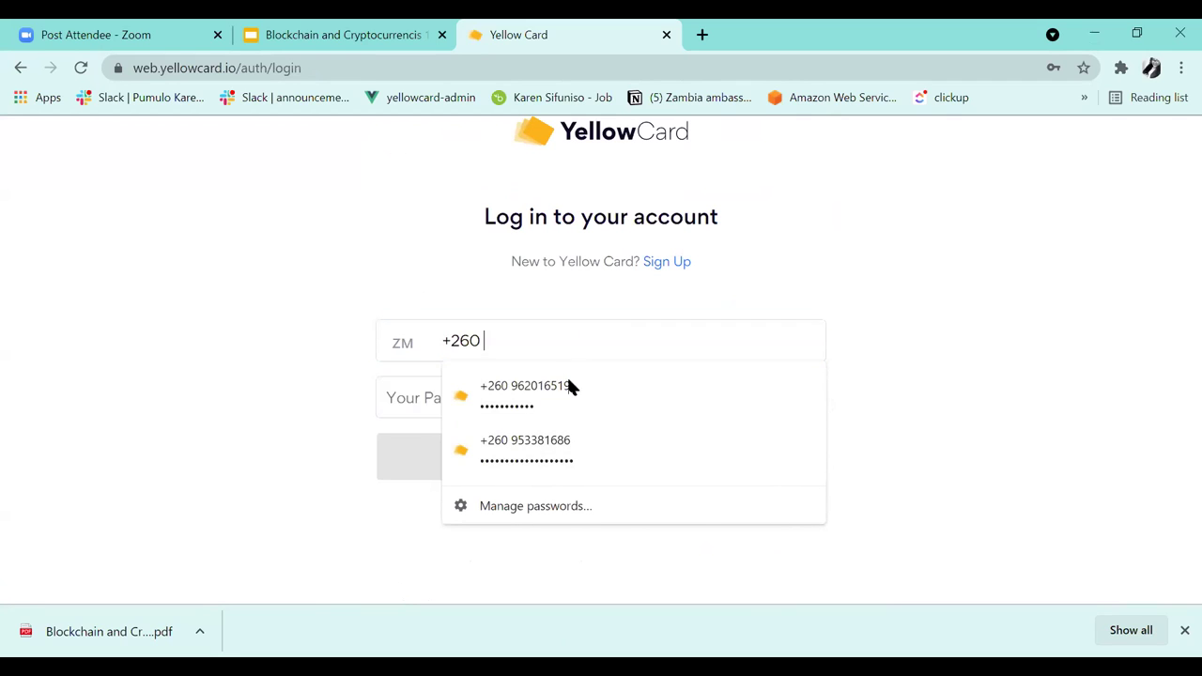
{"action": "left_click", "coordinate": [564, 388]}
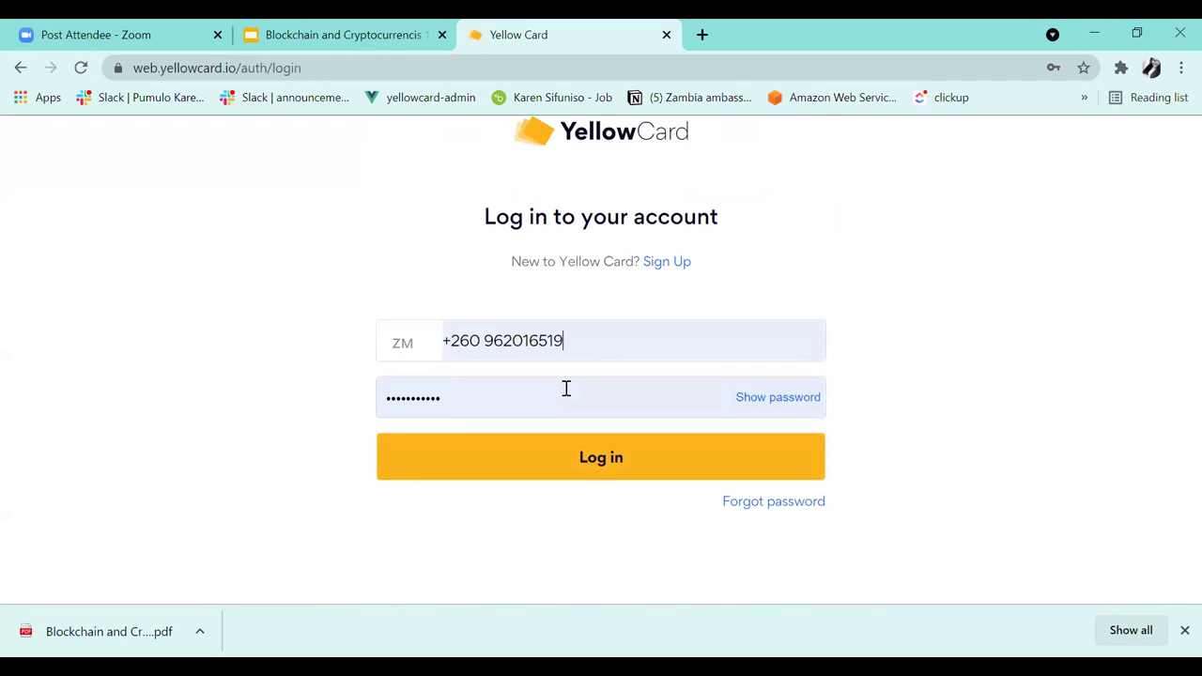
{"action": "left_click", "coordinate": [599, 462]}
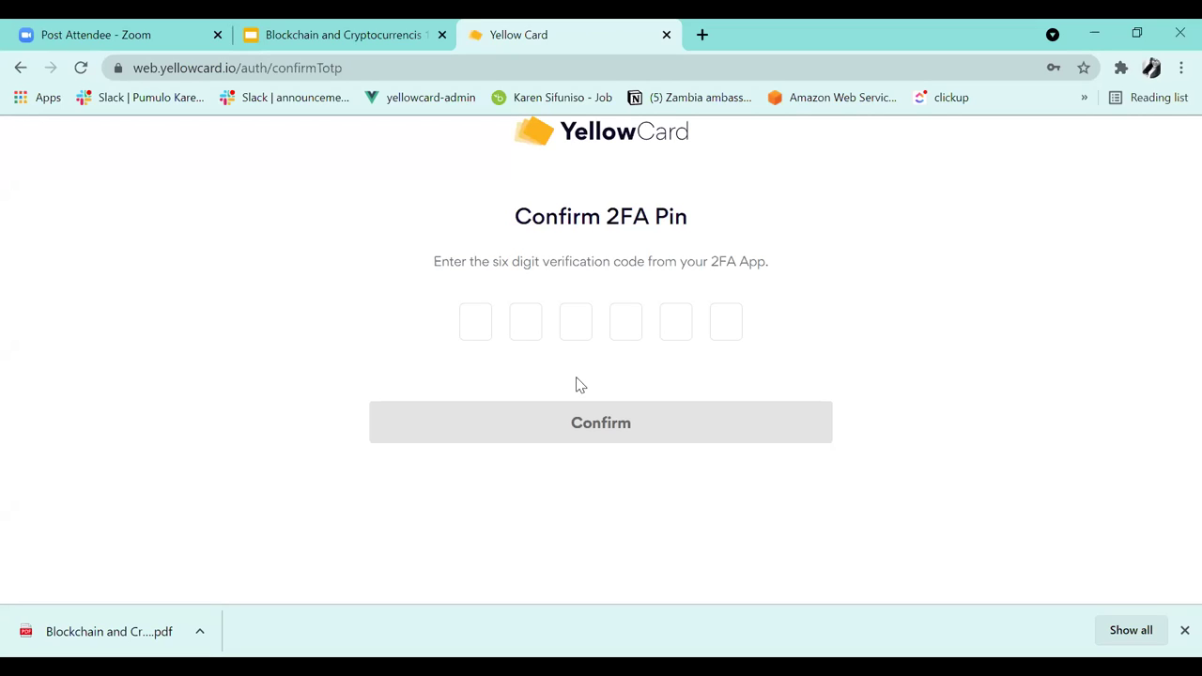
Enter the six-digit 2FA code and confirm it to reach the dashboard
{"action": "key", "text": "BackSpace"}
{"action": "key", "text": "BackSpace"}
{"action": "left_click", "coordinate": [597, 424]}
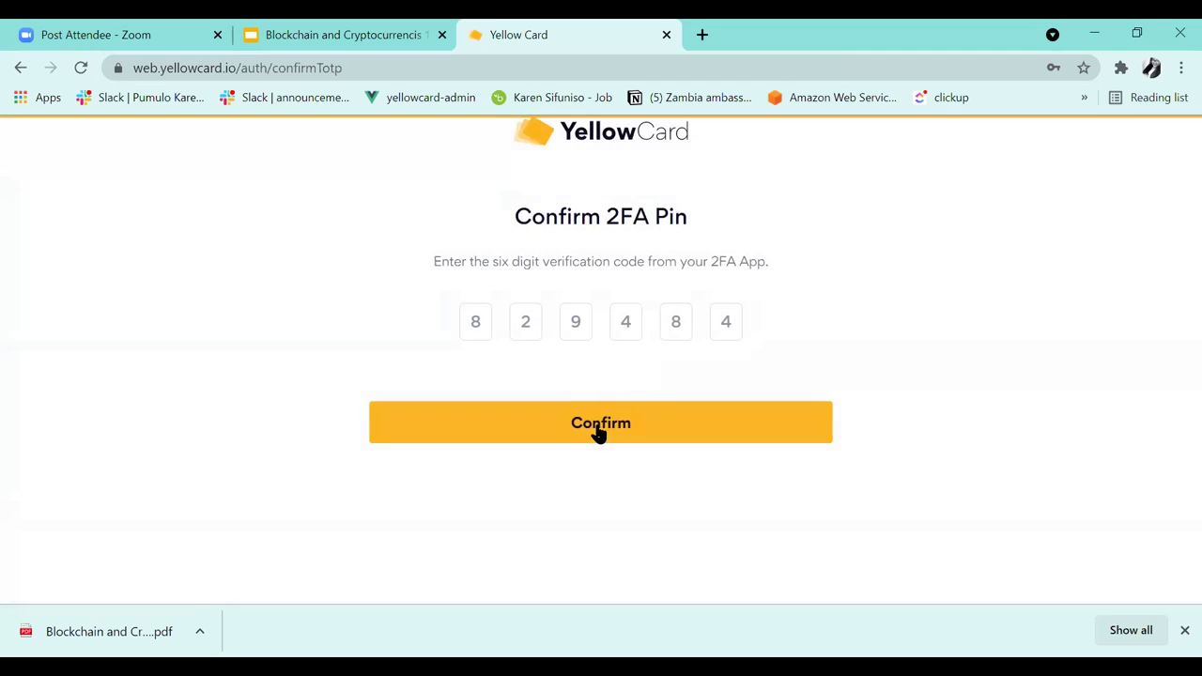
{"action": "left_click", "coordinate": [596, 428]}
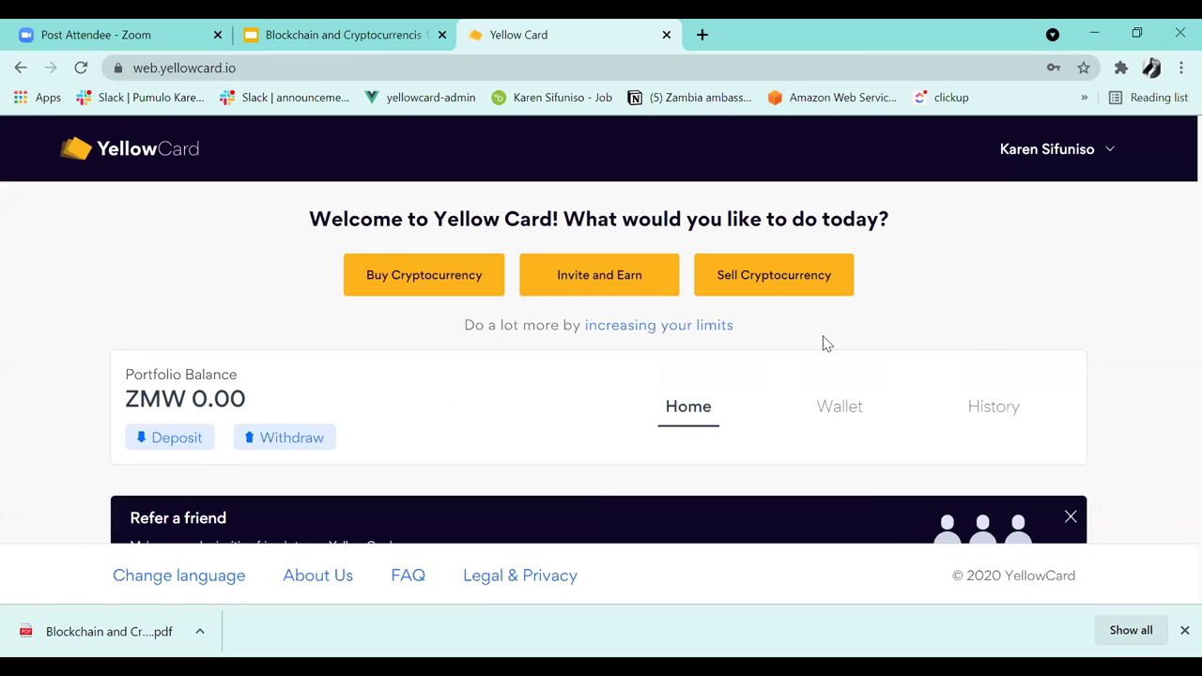
{"action": "scroll", "coordinate": [1172, 305], "scroll_direction": "down", "scroll_amount": 2}
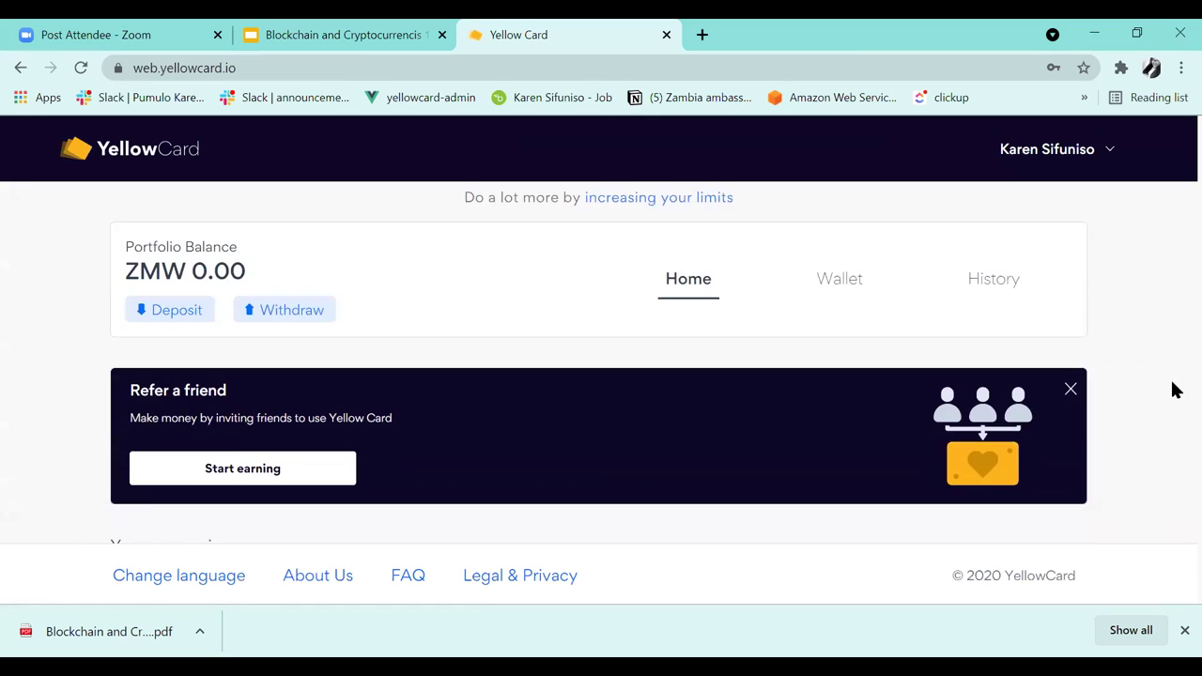
{"action": "scroll", "coordinate": [1173, 475], "scroll_direction": "down", "scroll_amount": 2}
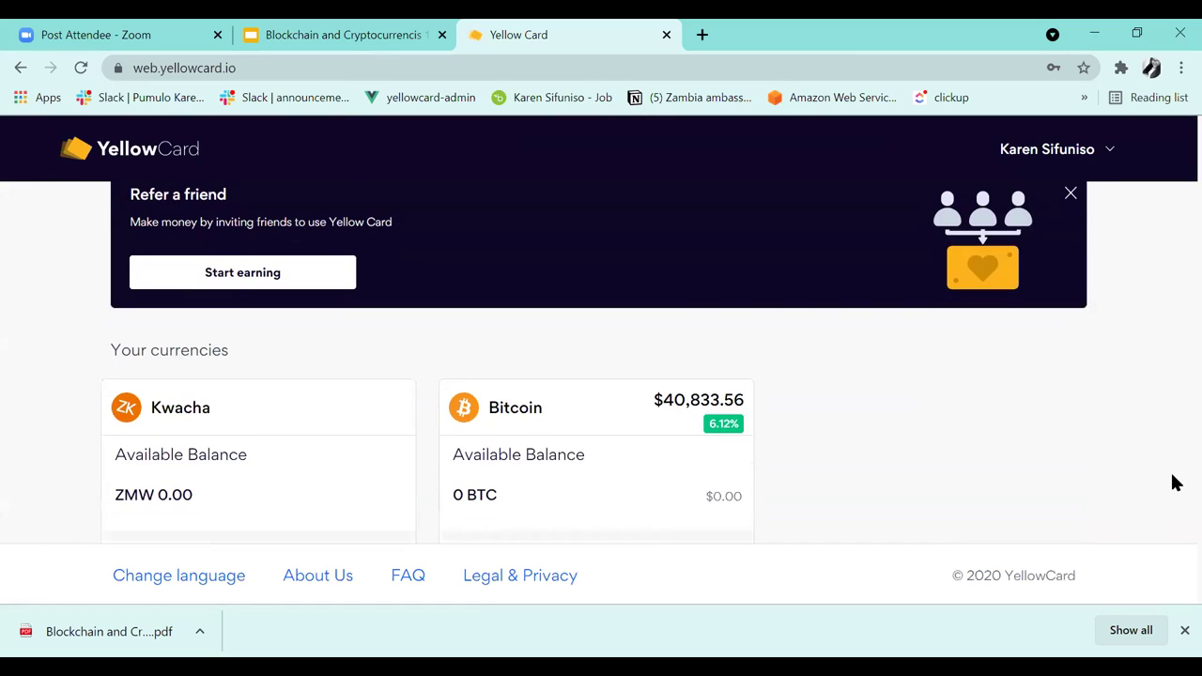
{"action": "scroll", "coordinate": [1173, 375], "scroll_direction": "up", "scroll_amount": 4}
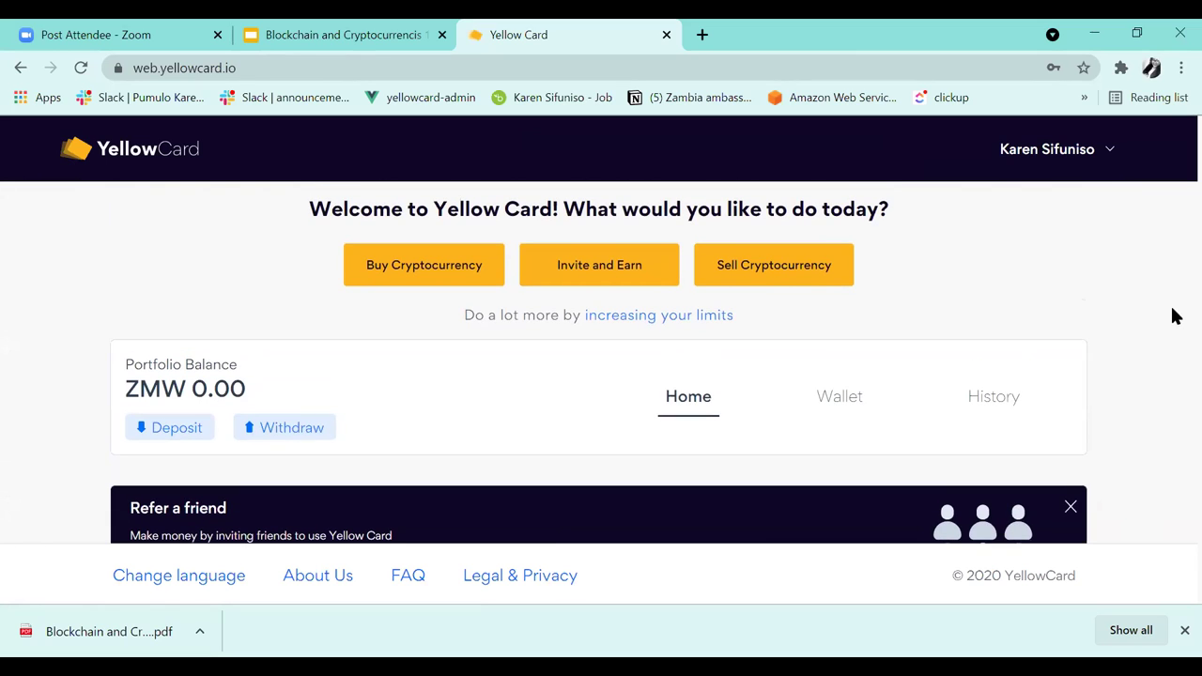
{"action": "scroll", "coordinate": [1174, 432], "scroll_direction": "down", "scroll_amount": 4}
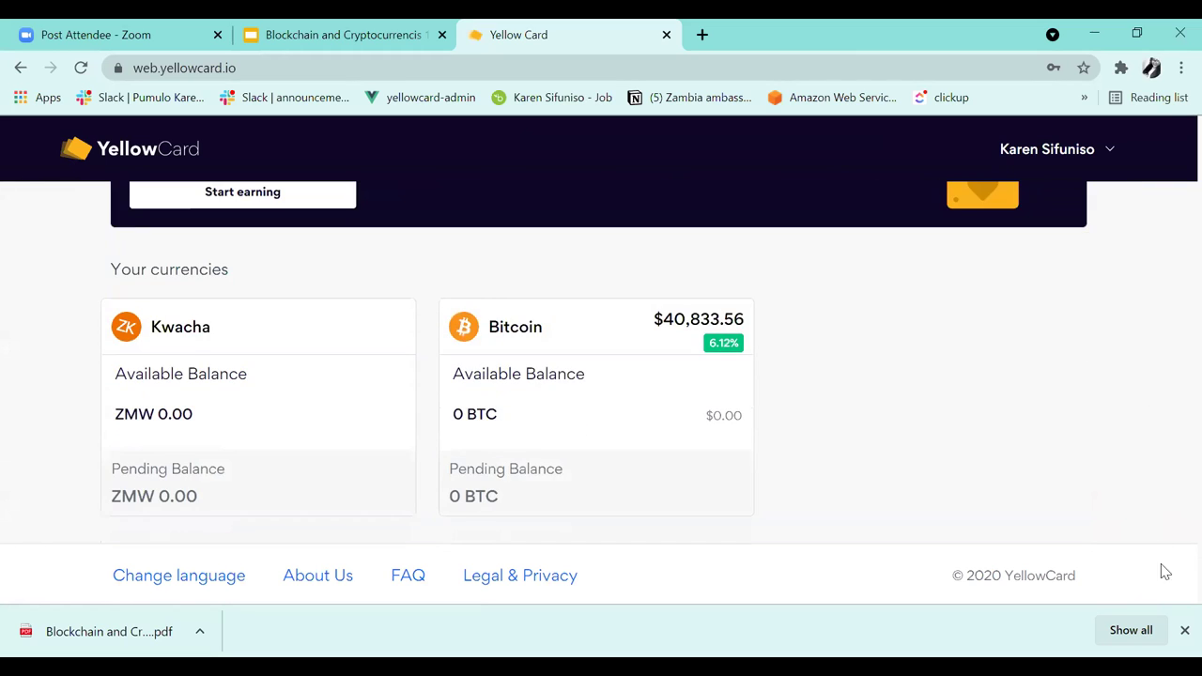
{"action": "scroll", "coordinate": [1172, 349], "scroll_direction": "up", "scroll_amount": 5}
{"action": "scroll", "coordinate": [1164, 488], "scroll_direction": "down", "scroll_amount": 4}
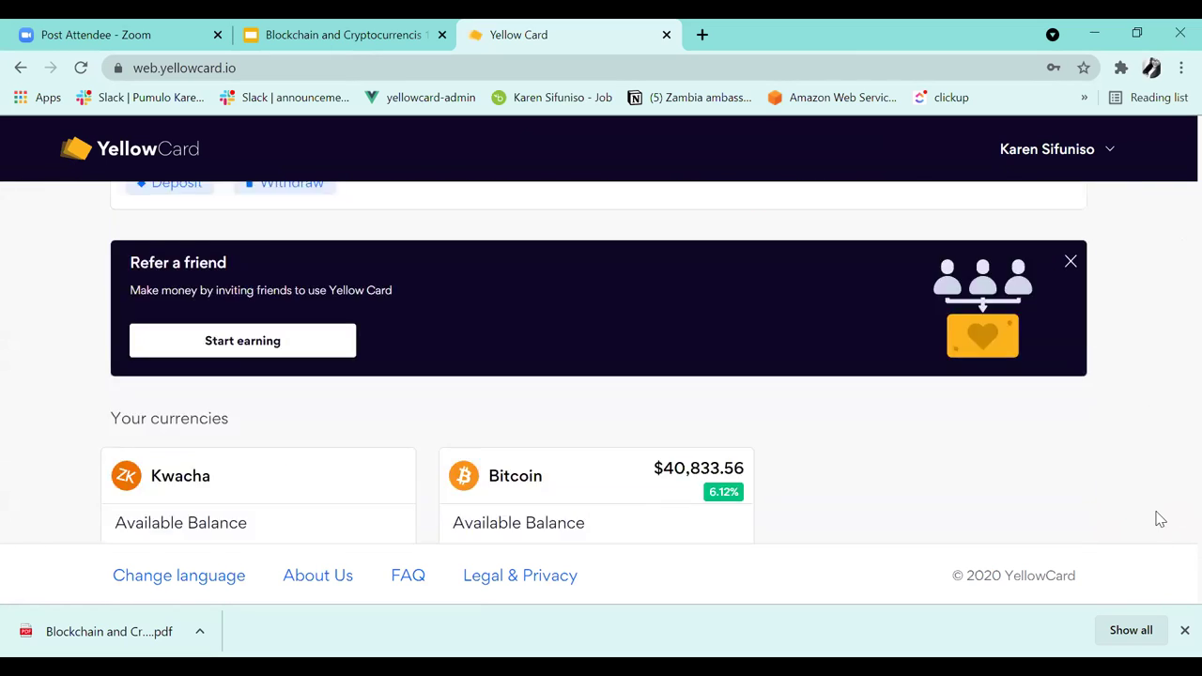
{"action": "scroll", "coordinate": [1173, 376], "scroll_direction": "up", "scroll_amount": 5}
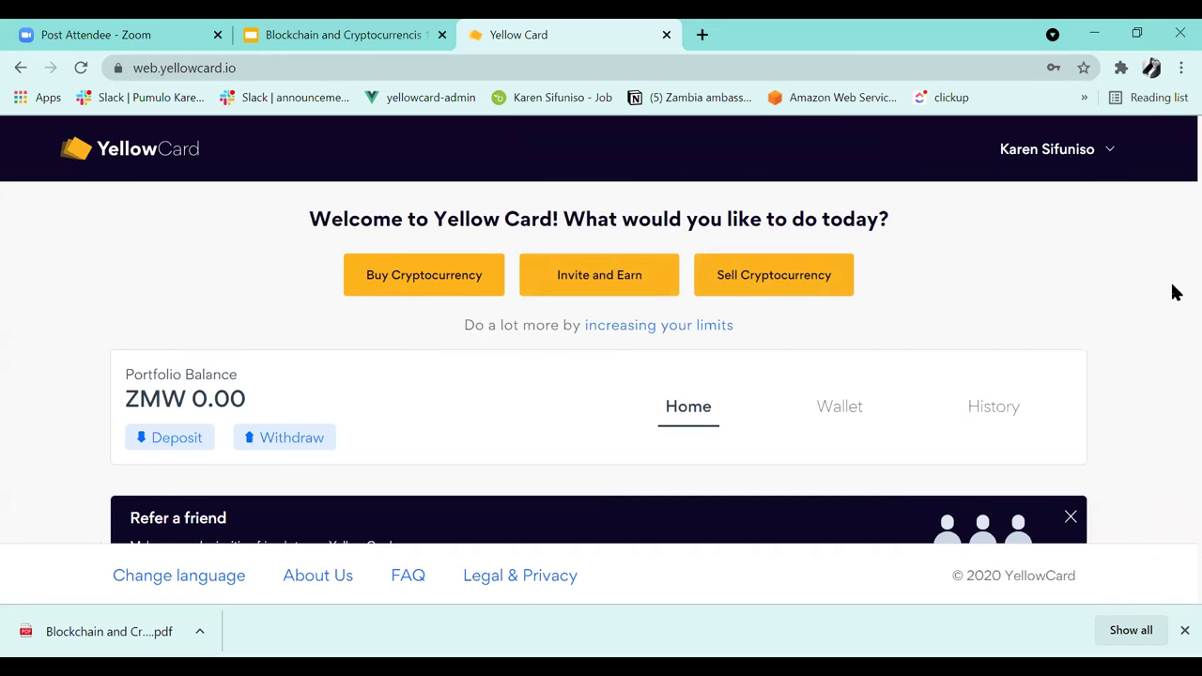
{"action": "scroll", "coordinate": [1173, 282], "scroll_direction": "down", "scroll_amount": 2}
{"action": "scroll", "coordinate": [1173, 362], "scroll_direction": "down", "scroll_amount": 1}
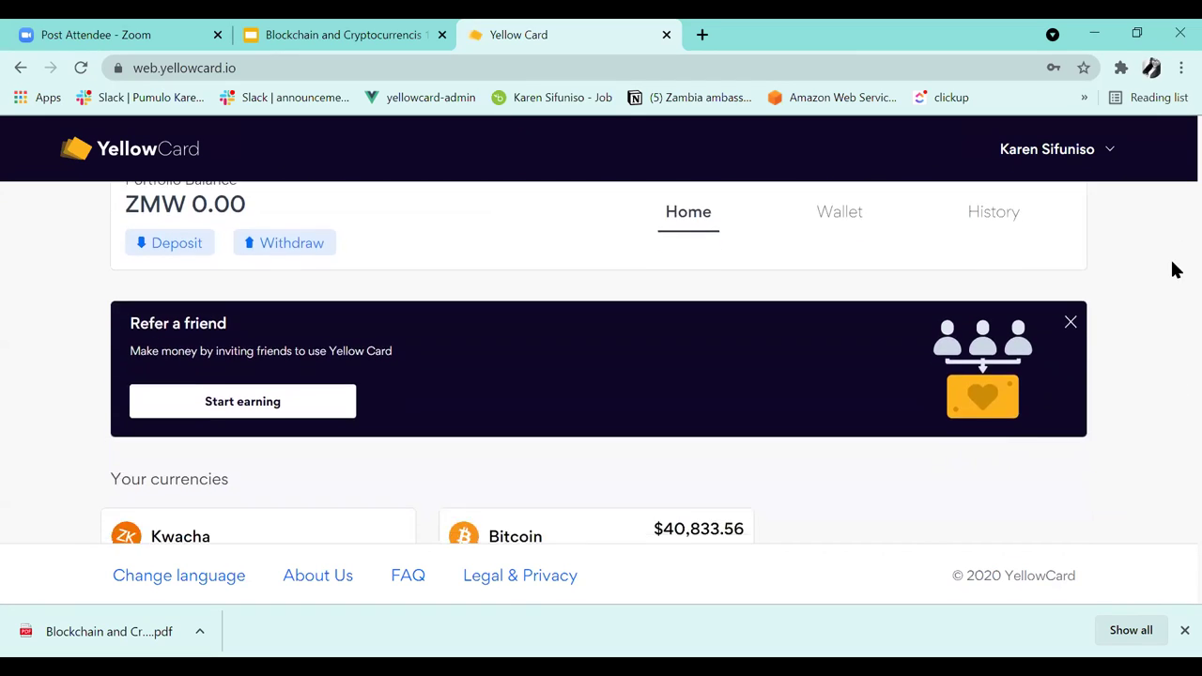
{"action": "scroll", "coordinate": [1173, 269], "scroll_direction": "up", "scroll_amount": 3}
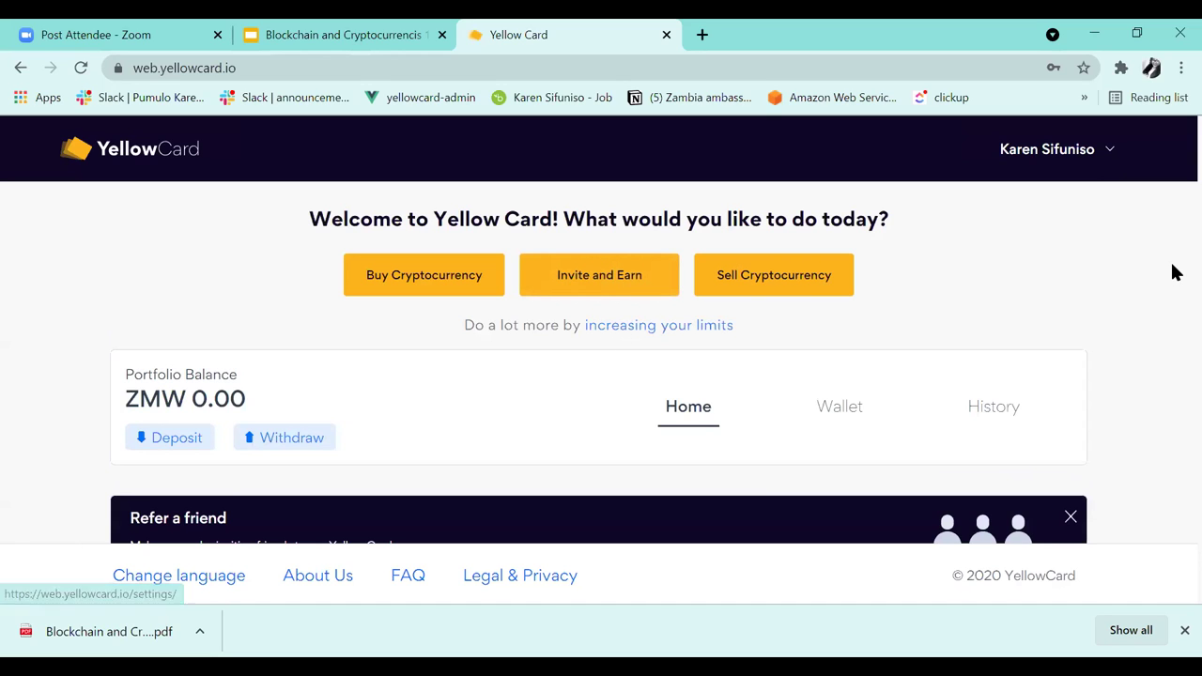
{"action": "scroll", "coordinate": [1173, 282], "scroll_direction": "down", "scroll_amount": 2}
{"action": "scroll", "coordinate": [1173, 418], "scroll_direction": "down", "scroll_amount": 4}
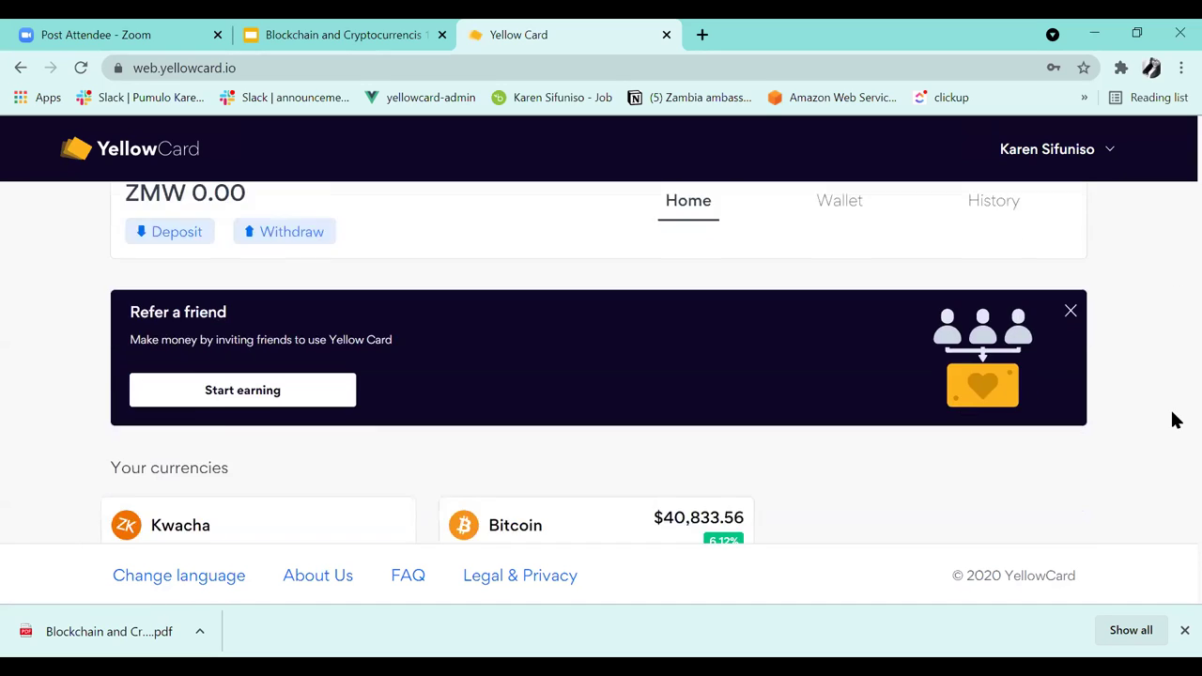
{"action": "scroll", "coordinate": [1173, 383], "scroll_direction": "up", "scroll_amount": 5}
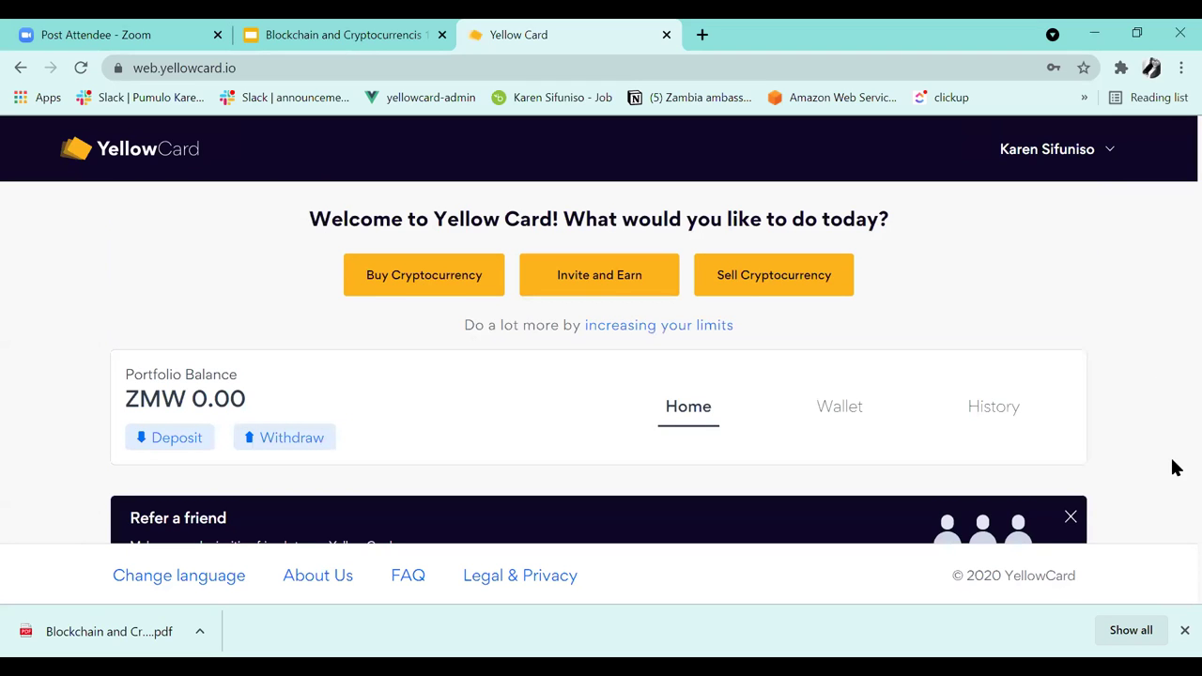
{"action": "scroll", "coordinate": [1173, 470], "scroll_direction": "down", "scroll_amount": 4}
{"action": "scroll", "coordinate": [1173, 328], "scroll_direction": "up", "scroll_amount": 3}
{"action": "scroll", "coordinate": [1173, 464], "scroll_direction": "down", "scroll_amount": 3}
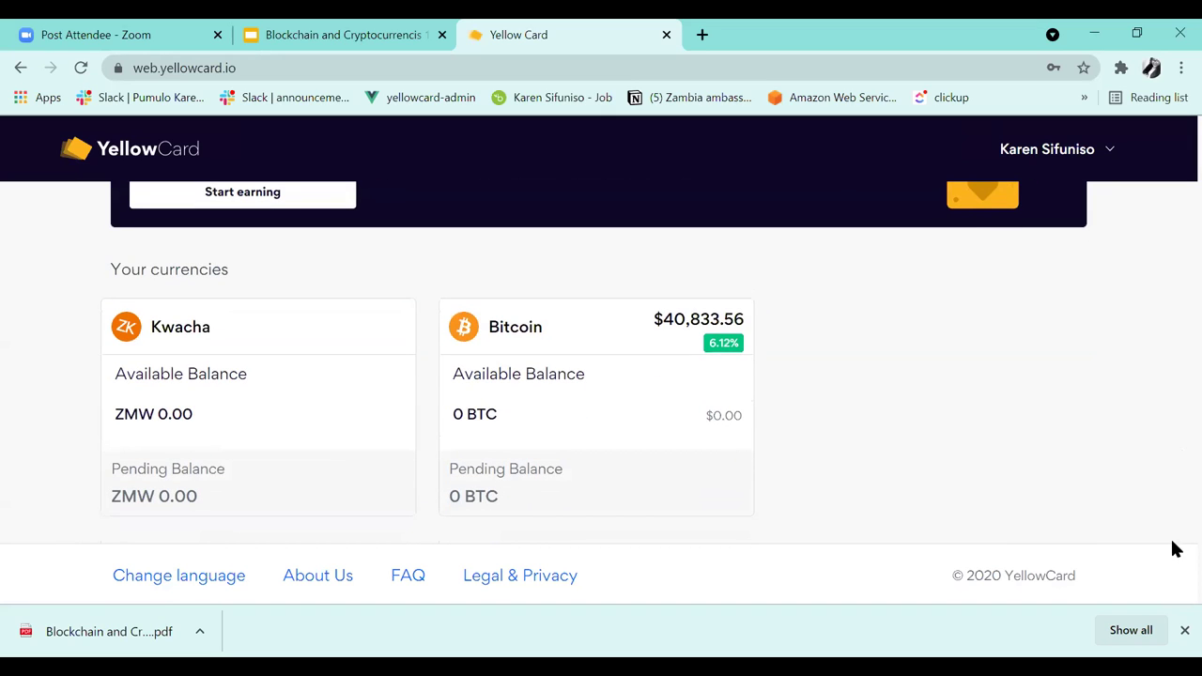
{"action": "scroll", "coordinate": [1175, 376], "scroll_direction": "up", "scroll_amount": 1}
{"action": "scroll", "coordinate": [1174, 329], "scroll_direction": "up", "scroll_amount": 3}
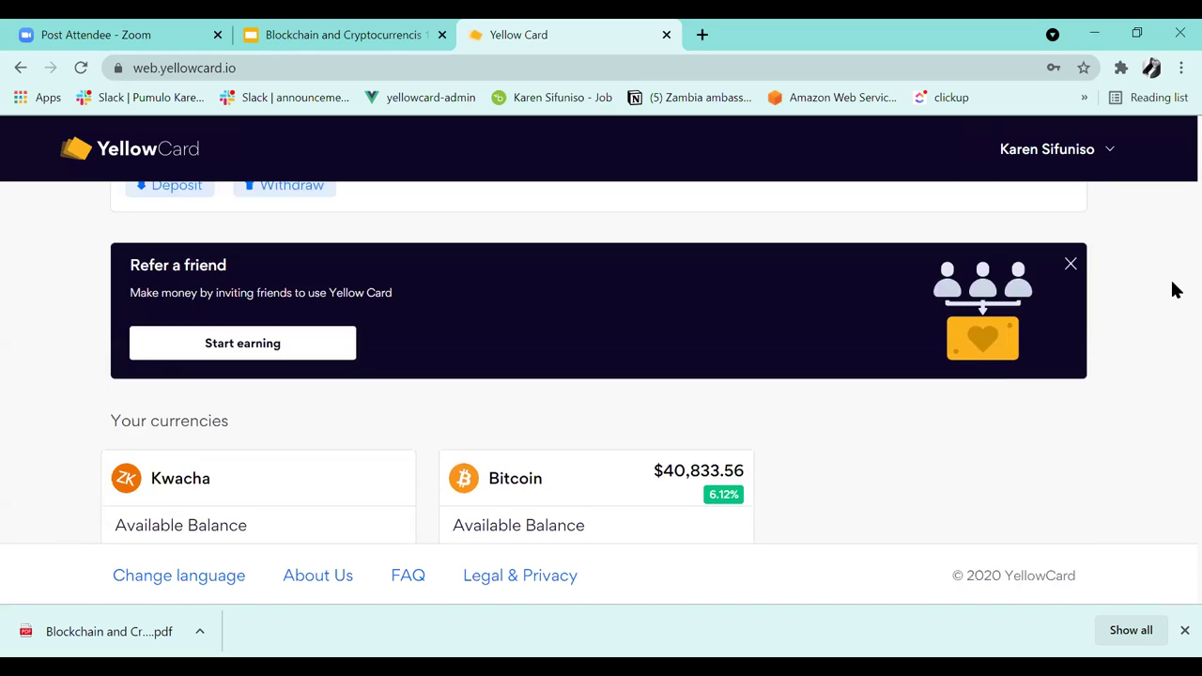
{"action": "scroll", "coordinate": [1173, 488], "scroll_direction": "down", "scroll_amount": 3}
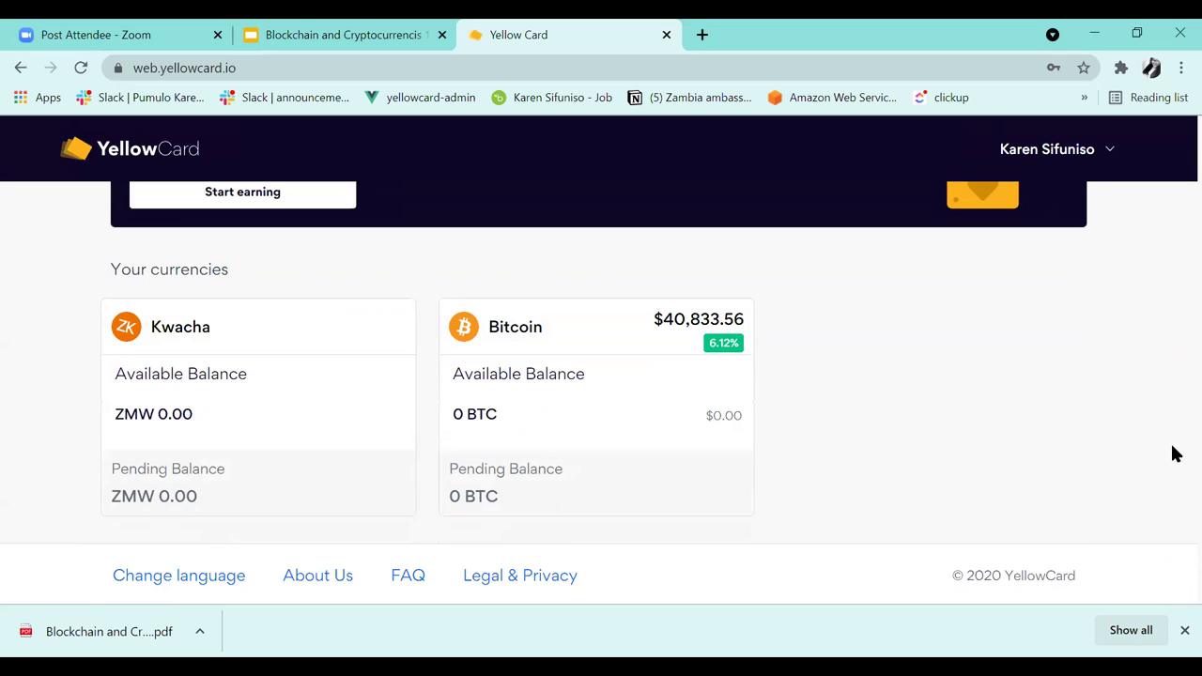
{"action": "scroll", "coordinate": [1173, 330], "scroll_direction": "up", "scroll_amount": 3}
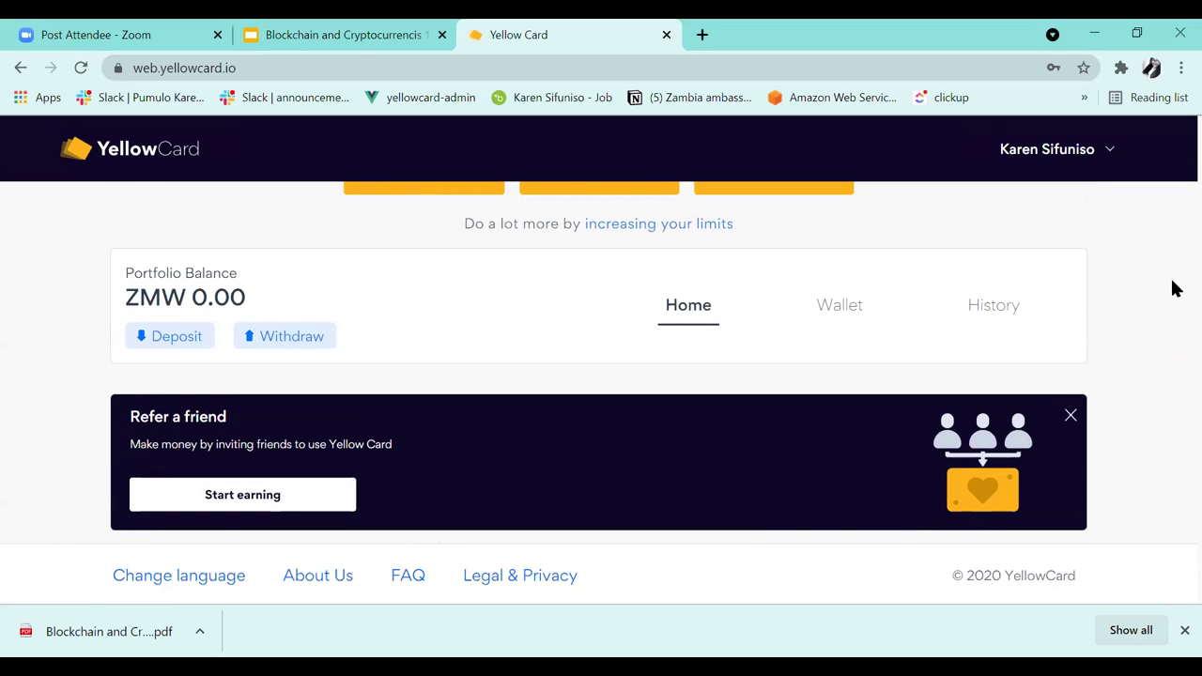
{"action": "scroll", "coordinate": [1173, 384], "scroll_direction": "down", "scroll_amount": 3}
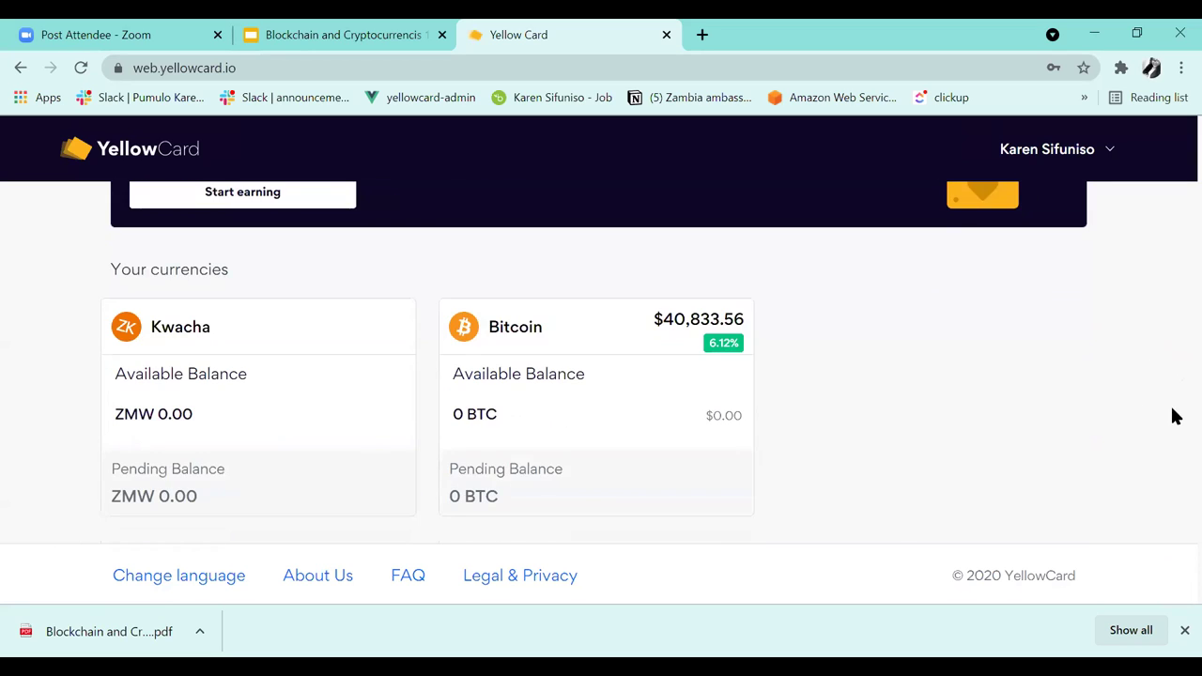
{"action": "scroll", "coordinate": [1172, 257], "scroll_direction": "up", "scroll_amount": 5}
{"action": "scroll", "coordinate": [1174, 445], "scroll_direction": "down", "scroll_amount": 5}
{"action": "scroll", "coordinate": [1173, 382], "scroll_direction": "up", "scroll_amount": 5}
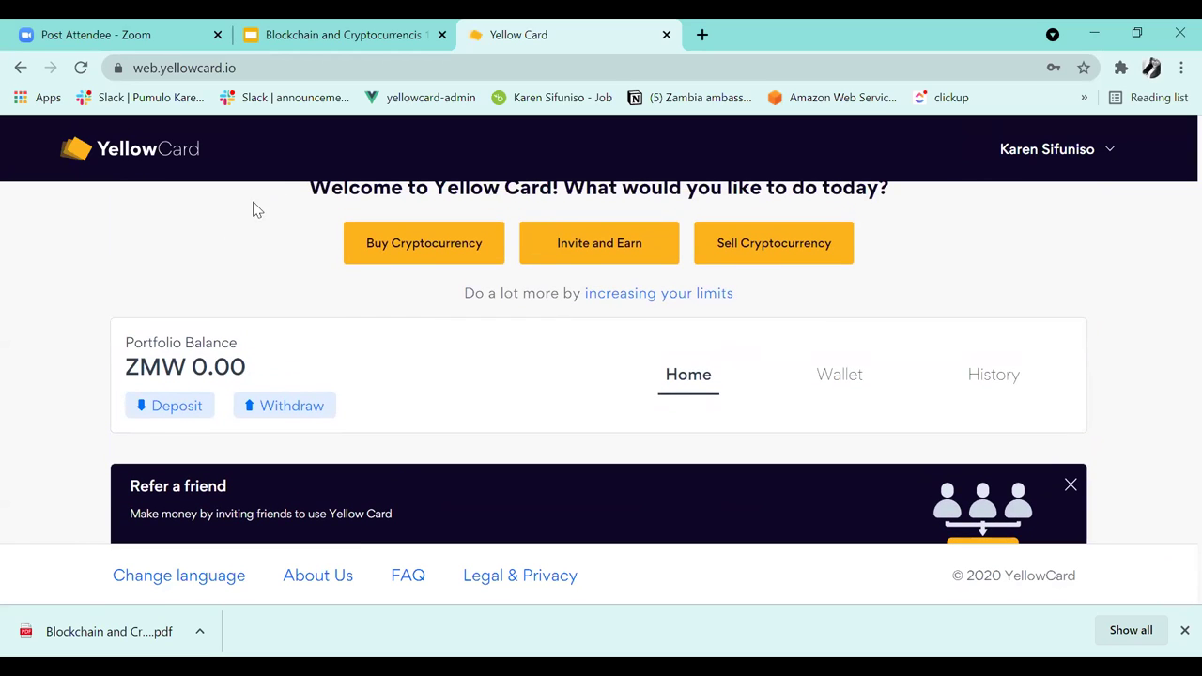
Set up a ZMW 100 Kwacha deposit by bank transfer and open its review
{"action": "left_click", "coordinate": [176, 414]}
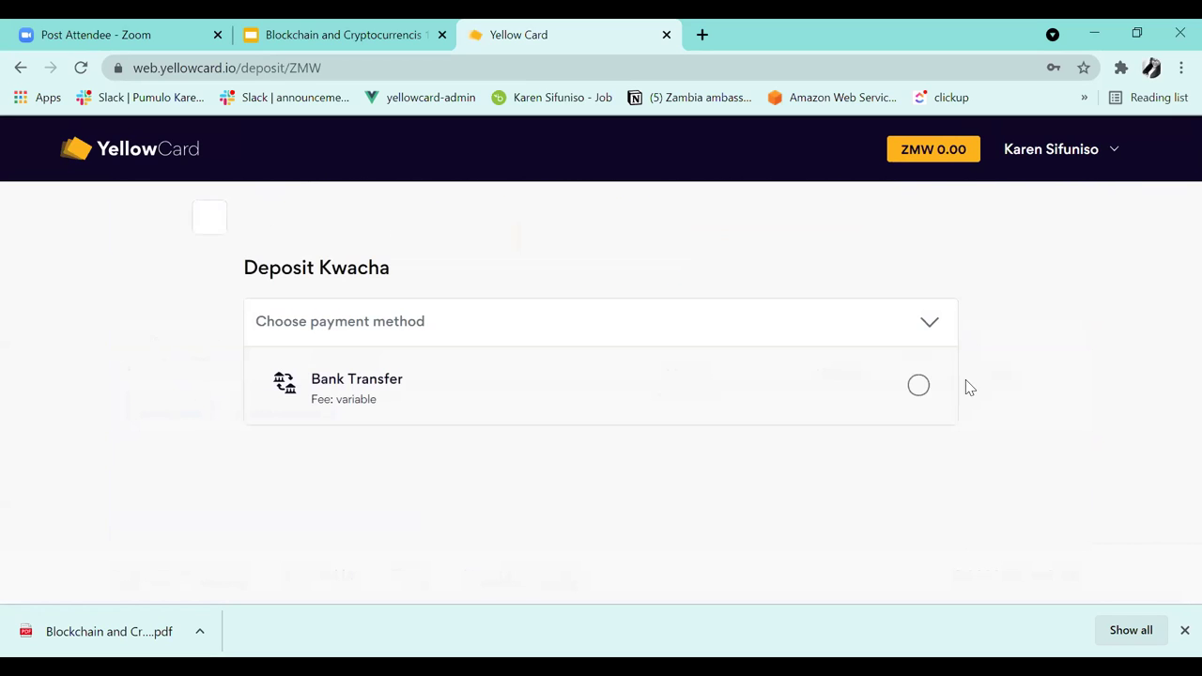
{"action": "left_click", "coordinate": [919, 387]}
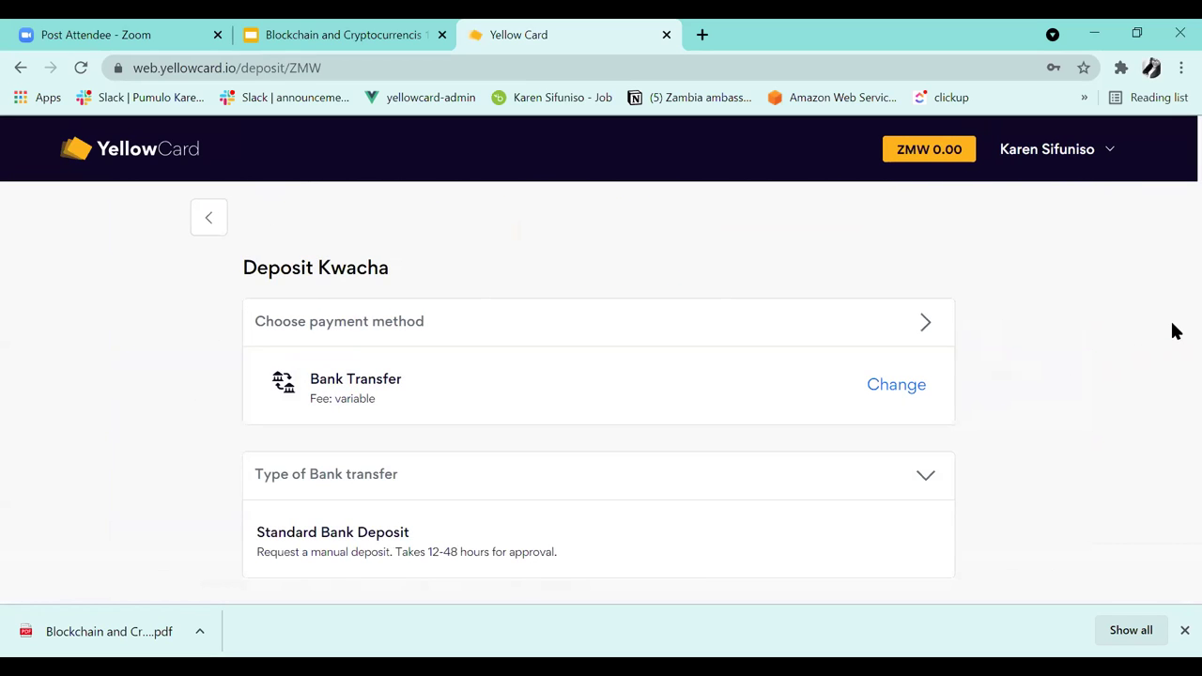
{"action": "scroll", "coordinate": [1173, 331], "scroll_direction": "down", "scroll_amount": 3}
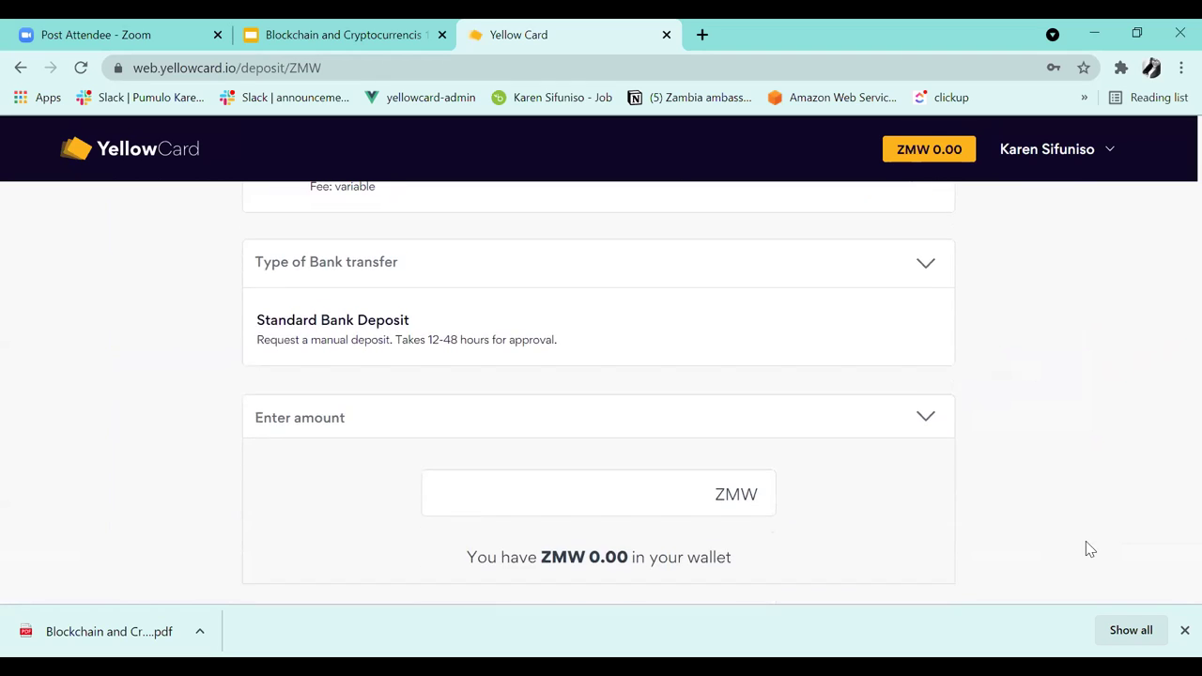
{"action": "scroll", "coordinate": [921, 537], "scroll_direction": "up", "scroll_amount": 3}
{"action": "scroll", "coordinate": [1174, 470], "scroll_direction": "down", "scroll_amount": 3}
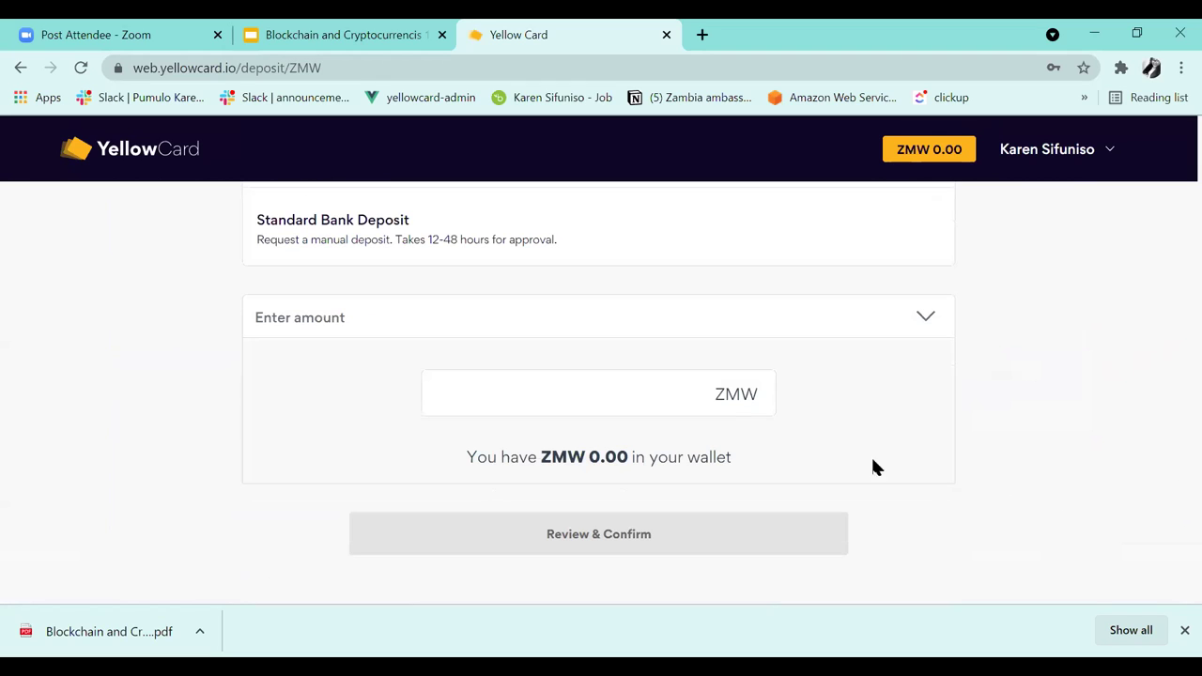
{"action": "left_click", "coordinate": [517, 406]}
{"action": "type", "text": "100"}
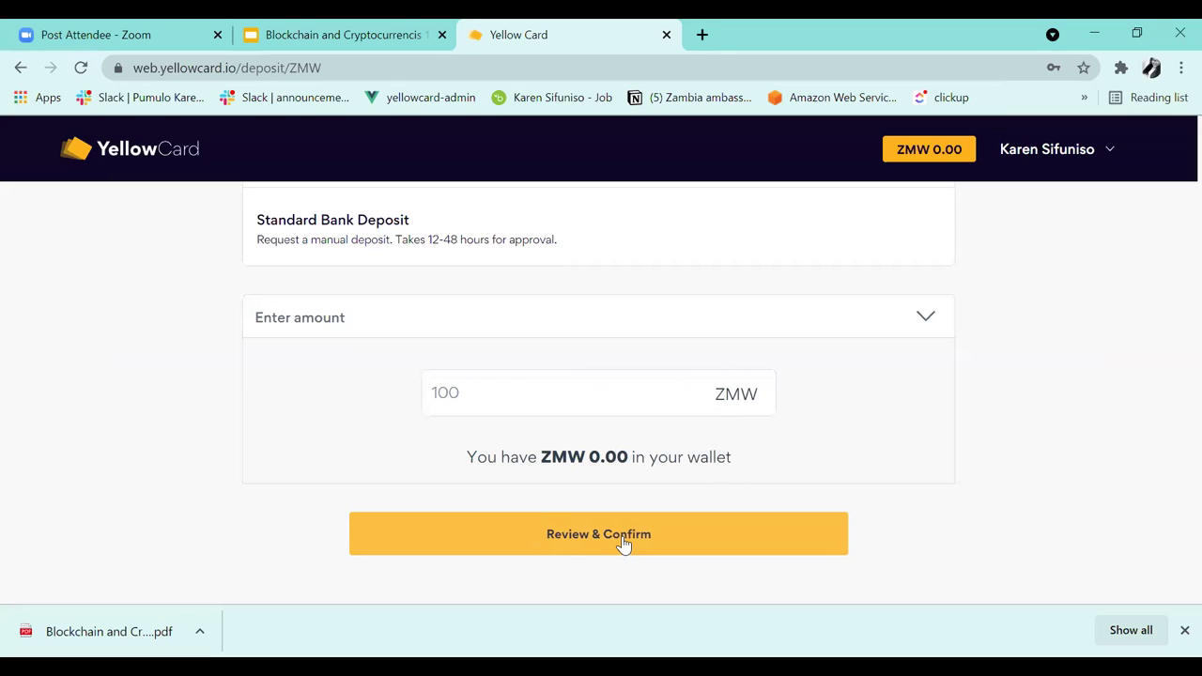
{"action": "left_click", "coordinate": [622, 542]}
Check the Stanbic Bank Zambia transfer details and confirm the ZMW 100.00 deposit
{"action": "scroll", "coordinate": [1174, 545], "scroll_direction": "down", "scroll_amount": 2}
{"action": "scroll", "coordinate": [1174, 569], "scroll_direction": "up", "scroll_amount": 1}
{"action": "scroll", "coordinate": [1174, 554], "scroll_direction": "down", "scroll_amount": 1}
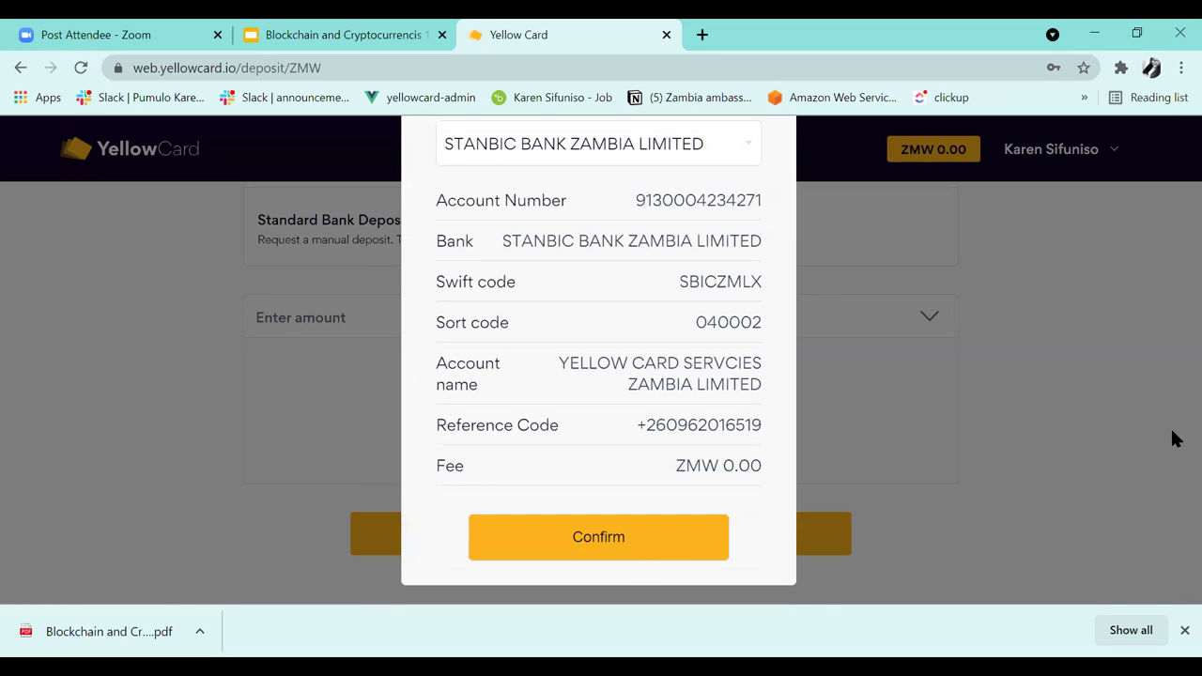
{"action": "scroll", "coordinate": [1174, 413], "scroll_direction": "up", "scroll_amount": 1}
{"action": "scroll", "coordinate": [1174, 403], "scroll_direction": "down", "scroll_amount": 1}
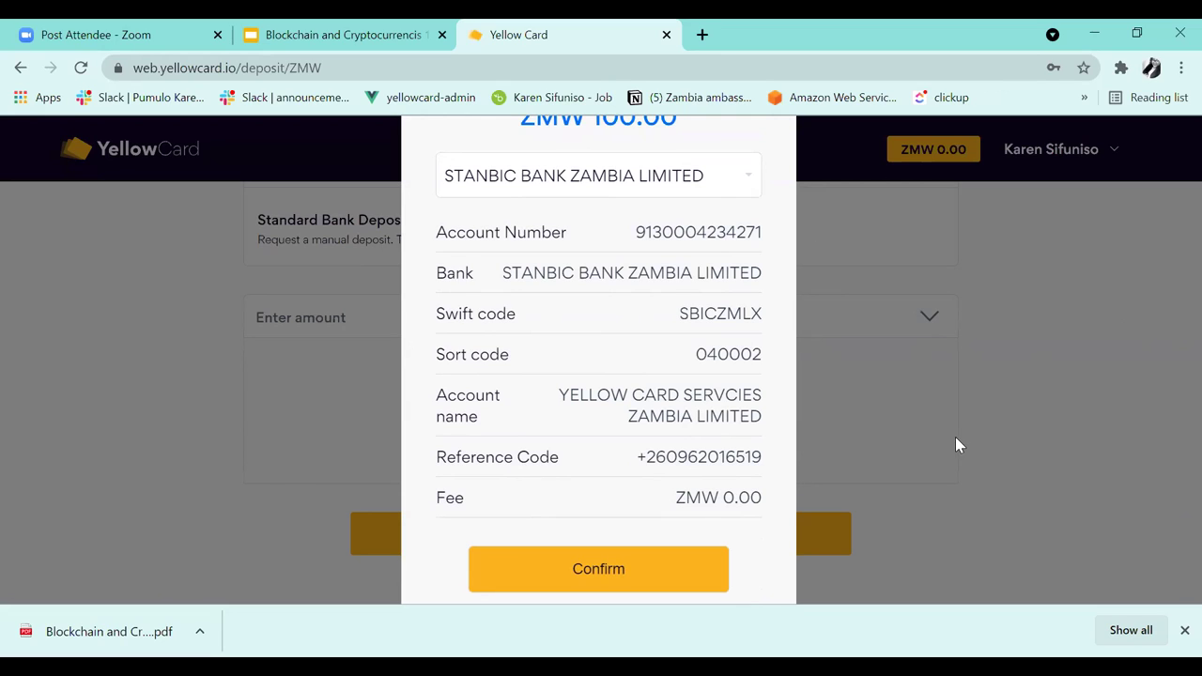
{"action": "left_click", "coordinate": [601, 570]}
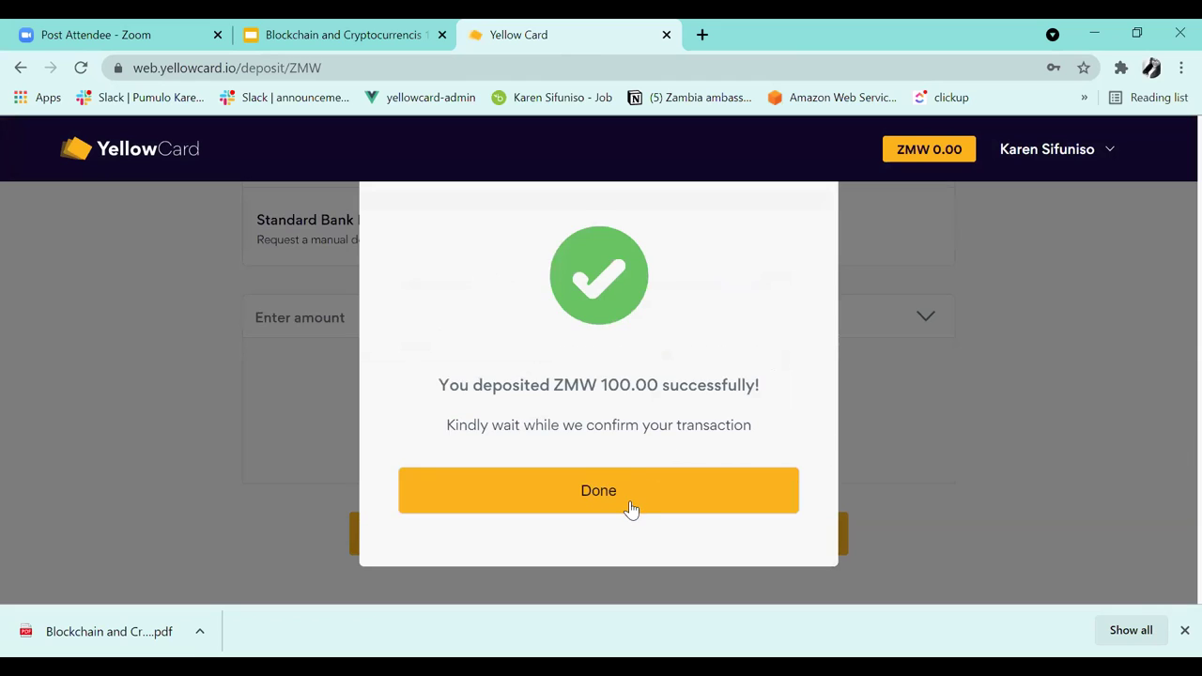
Dismiss the success message and check the ZMW 100.00 pending balance and Cash Deposit entry
{"action": "left_click", "coordinate": [627, 500]}
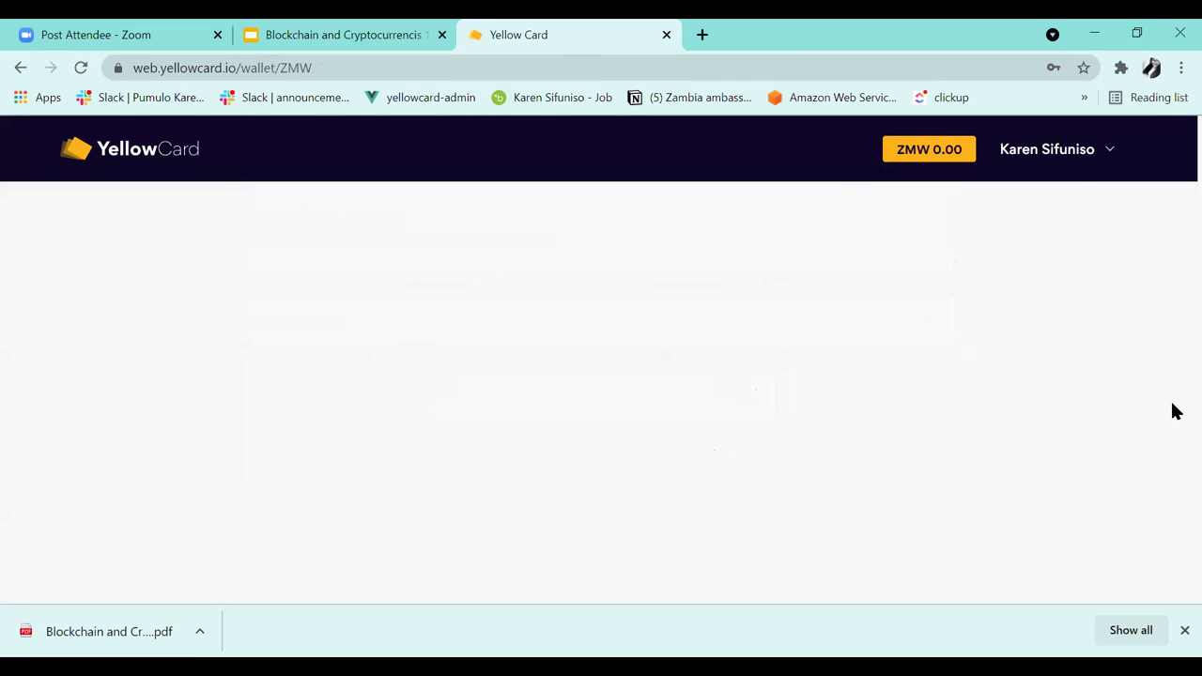
{"action": "scroll", "coordinate": [1174, 395], "scroll_direction": "up", "scroll_amount": 2}
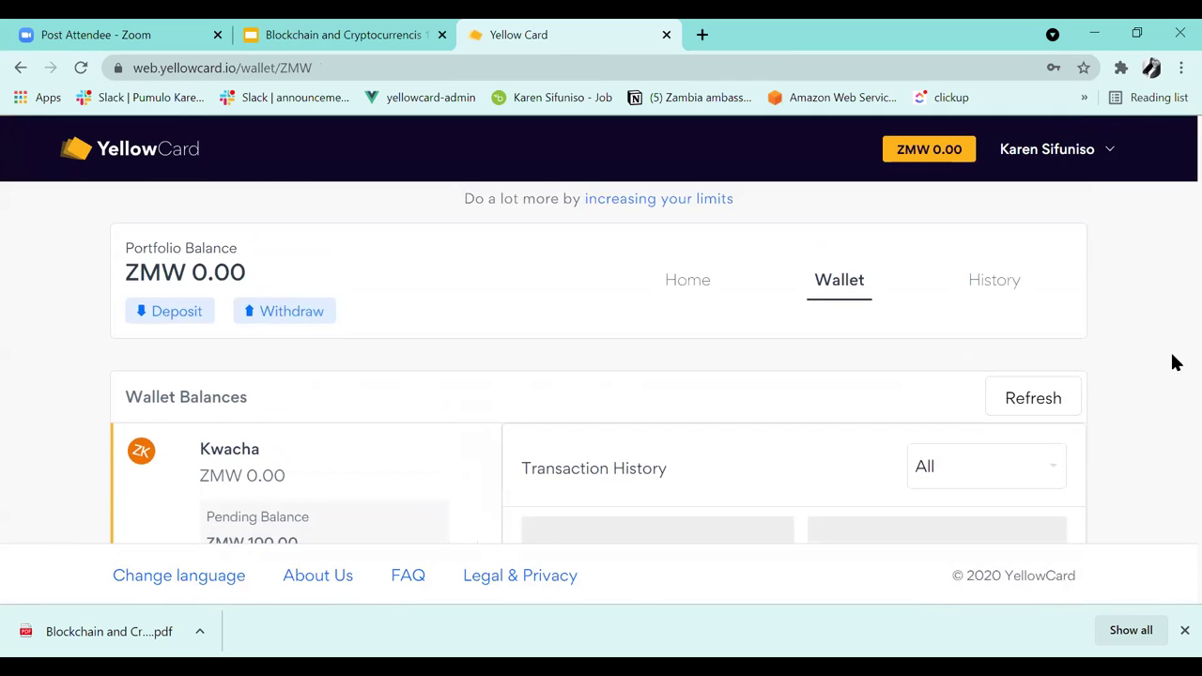
{"action": "scroll", "coordinate": [1173, 392], "scroll_direction": "down", "scroll_amount": 2}
{"action": "scroll", "coordinate": [1173, 272], "scroll_direction": "up", "scroll_amount": 3}
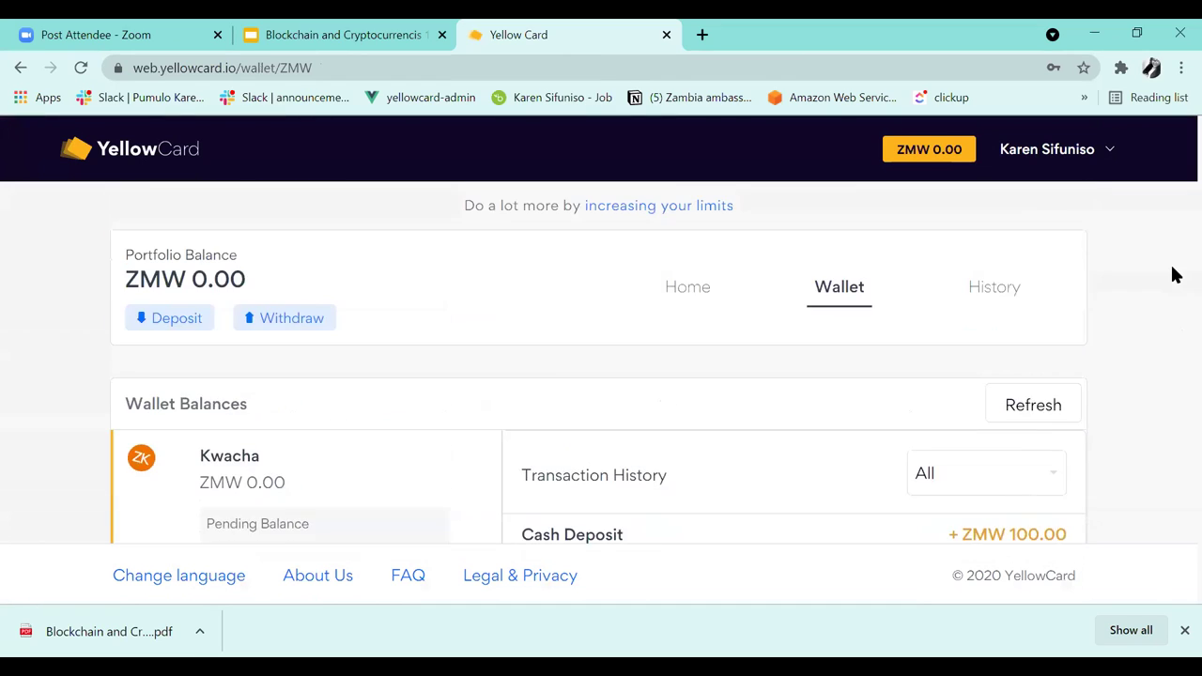
{"action": "scroll", "coordinate": [1173, 354], "scroll_direction": "down", "scroll_amount": 2}
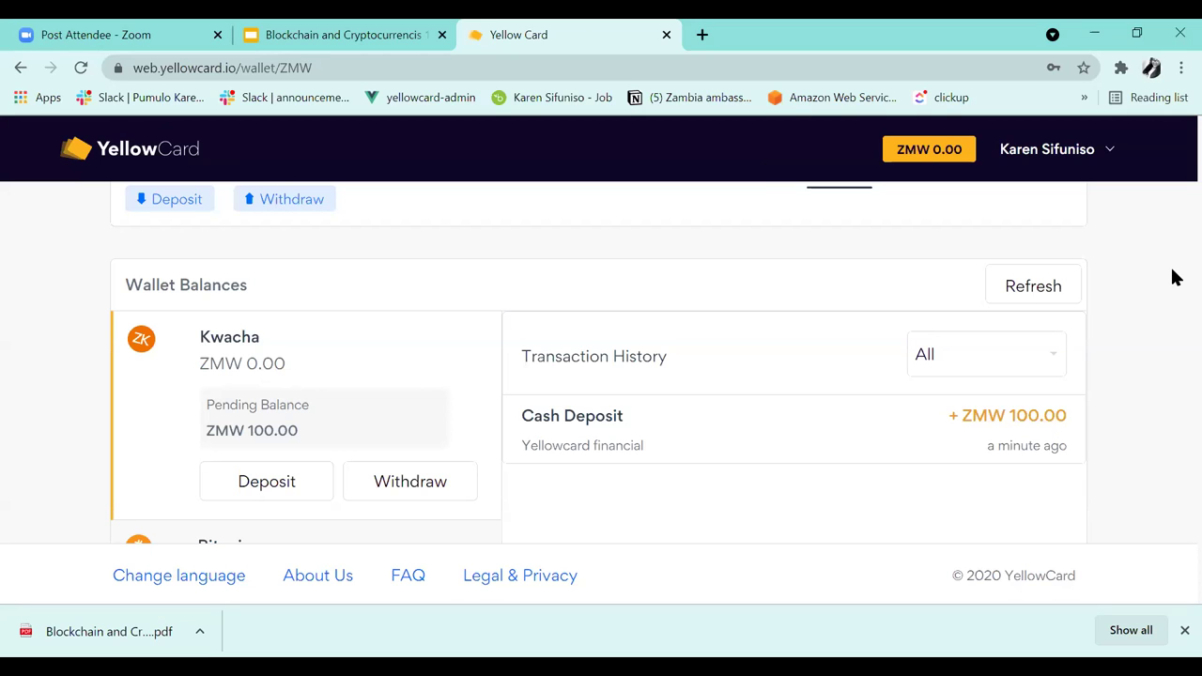
{"action": "scroll", "coordinate": [1172, 376], "scroll_direction": "down", "scroll_amount": 3}
{"action": "scroll", "coordinate": [1172, 329], "scroll_direction": "up", "scroll_amount": 2}
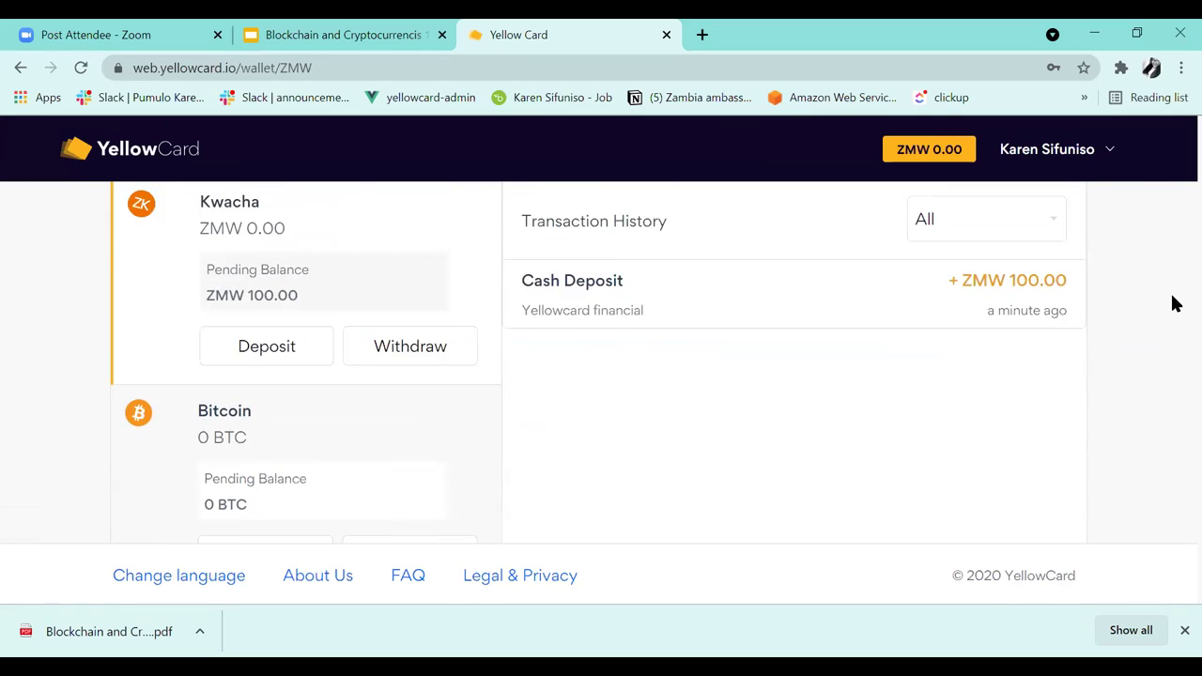
{"action": "scroll", "coordinate": [1171, 282], "scroll_direction": "up", "scroll_amount": 2}
{"action": "scroll", "coordinate": [1172, 352], "scroll_direction": "down", "scroll_amount": 3}
{"action": "scroll", "coordinate": [1173, 328], "scroll_direction": "up", "scroll_amount": 2}
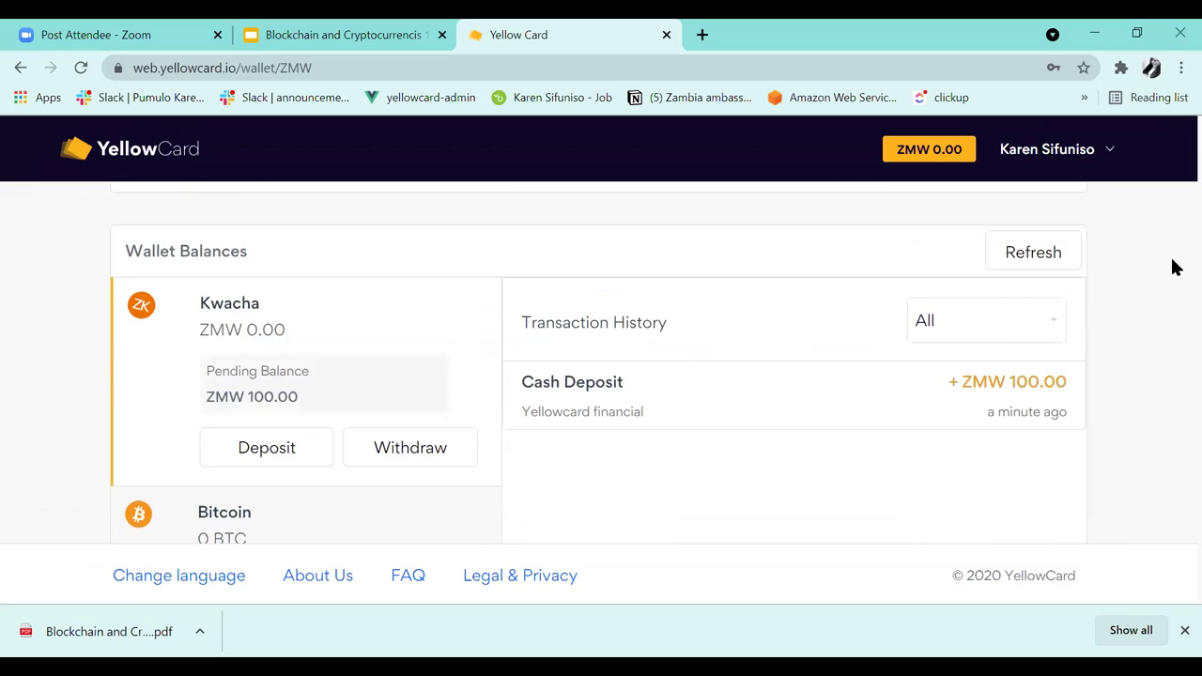
{"action": "scroll", "coordinate": [1174, 225], "scroll_direction": "up", "scroll_amount": 2}
{"action": "scroll", "coordinate": [1172, 329], "scroll_direction": "down", "scroll_amount": 5}
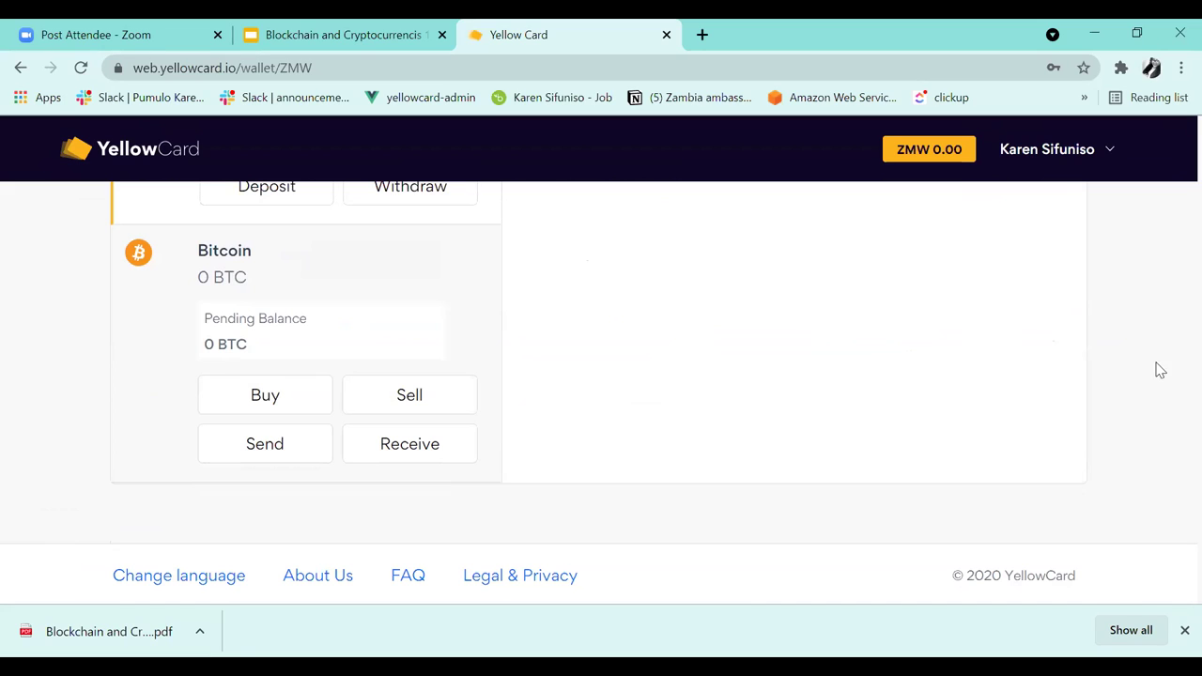
{"action": "scroll", "coordinate": [1174, 282], "scroll_direction": "up", "scroll_amount": 4}
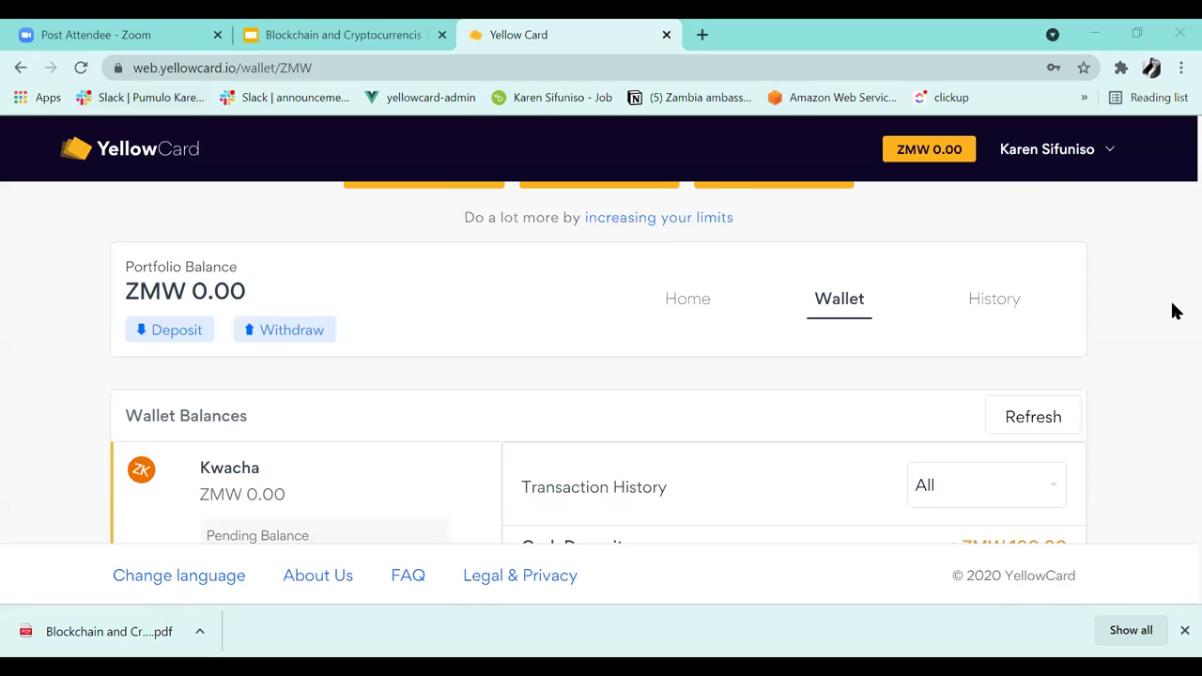
{"action": "scroll", "coordinate": [1172, 497], "scroll_direction": "down", "scroll_amount": 5}
{"action": "scroll", "coordinate": [1173, 407], "scroll_direction": "up", "scroll_amount": 2}
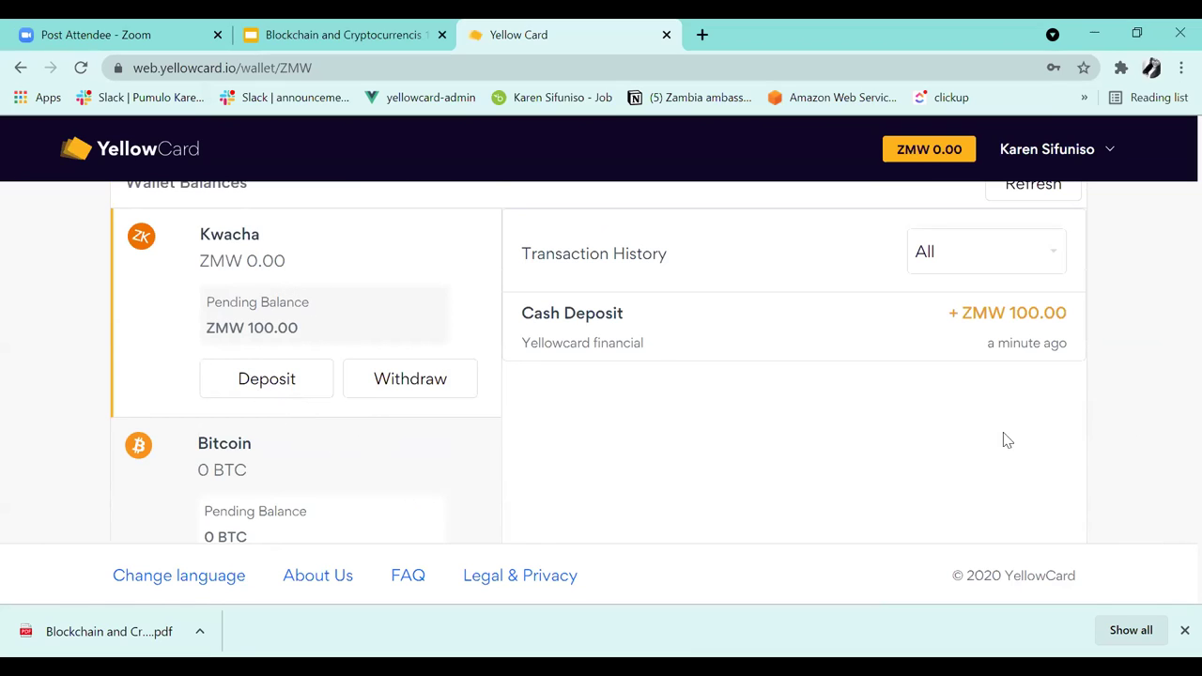
{"action": "scroll", "coordinate": [1170, 310], "scroll_direction": "up", "scroll_amount": 3}
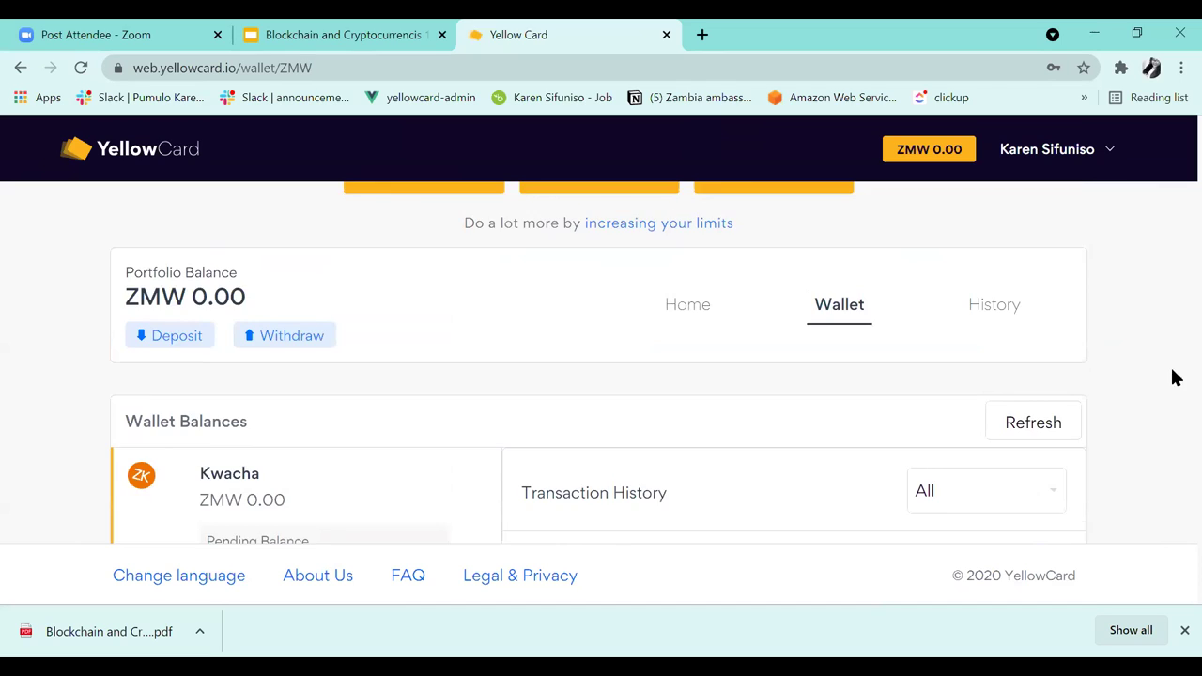
{"action": "scroll", "coordinate": [1173, 413], "scroll_direction": "down", "scroll_amount": 5}
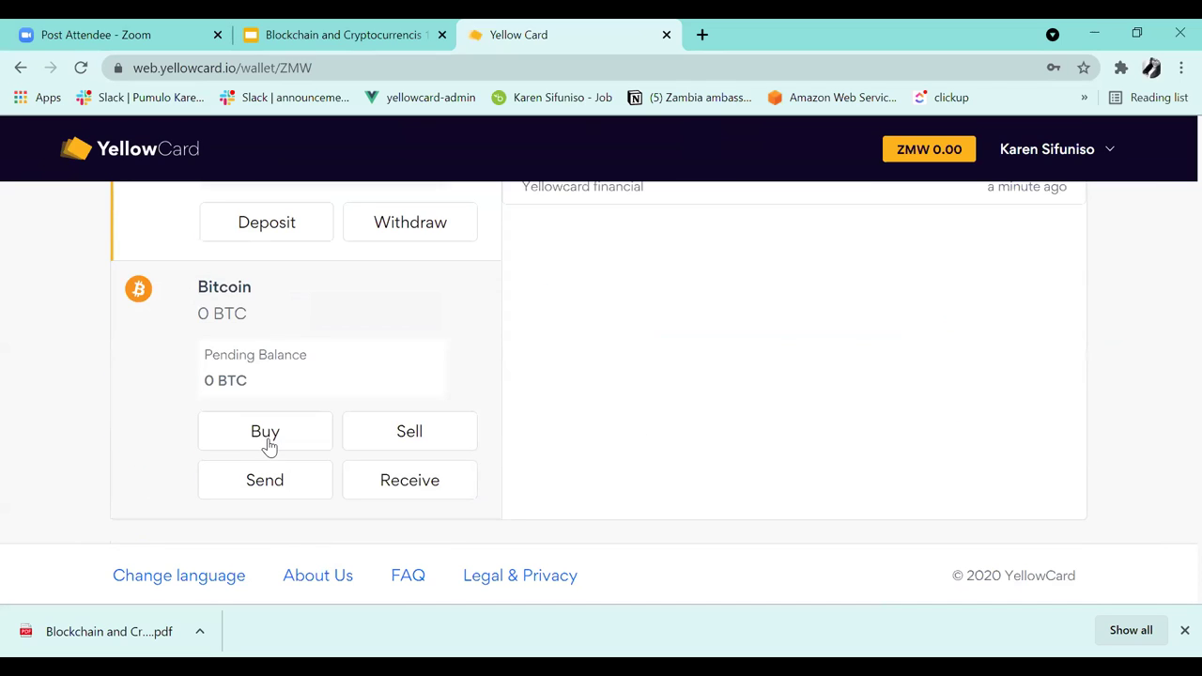
Try buying Bitcoin with ZMW 100, hit the insufficient-balance warning, and return to the wallet
{"action": "left_click", "coordinate": [268, 435]}
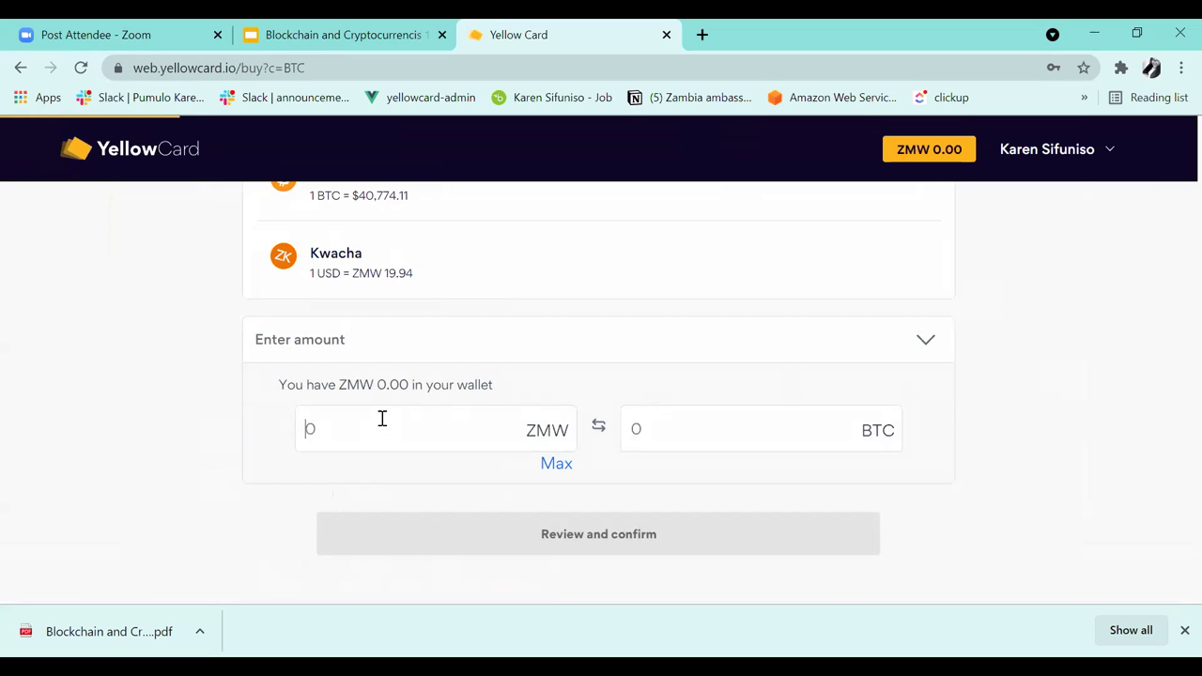
{"action": "type", "text": "100"}
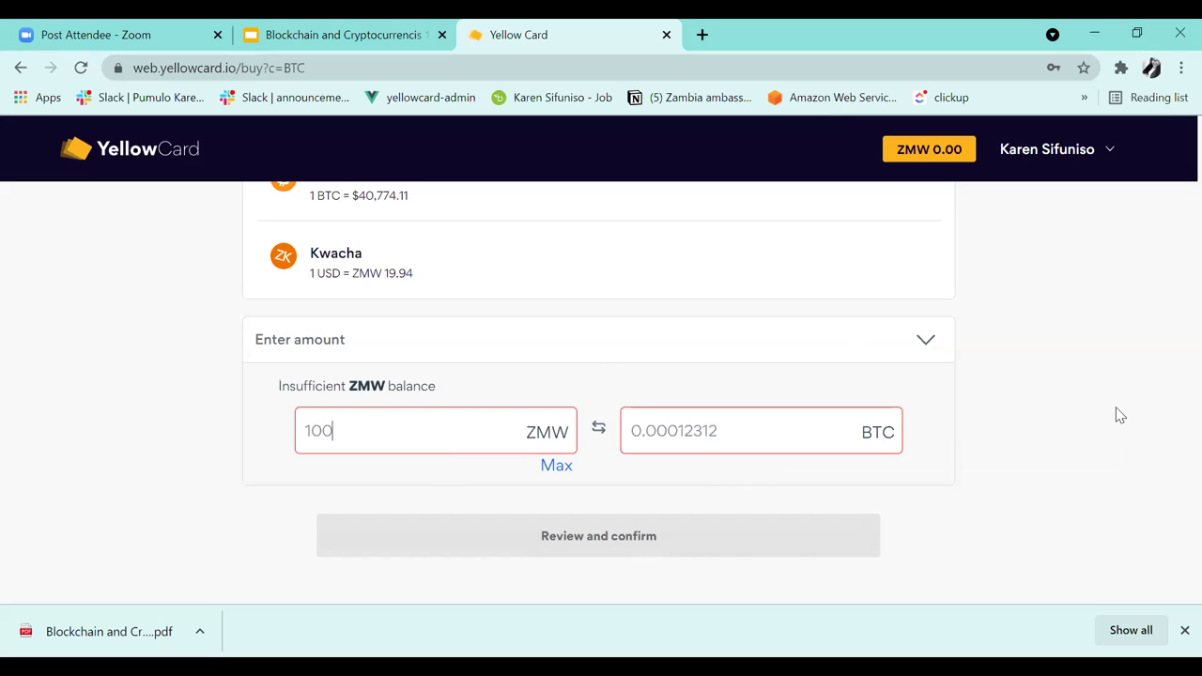
{"action": "scroll", "coordinate": [1174, 394], "scroll_direction": "up", "scroll_amount": 1}
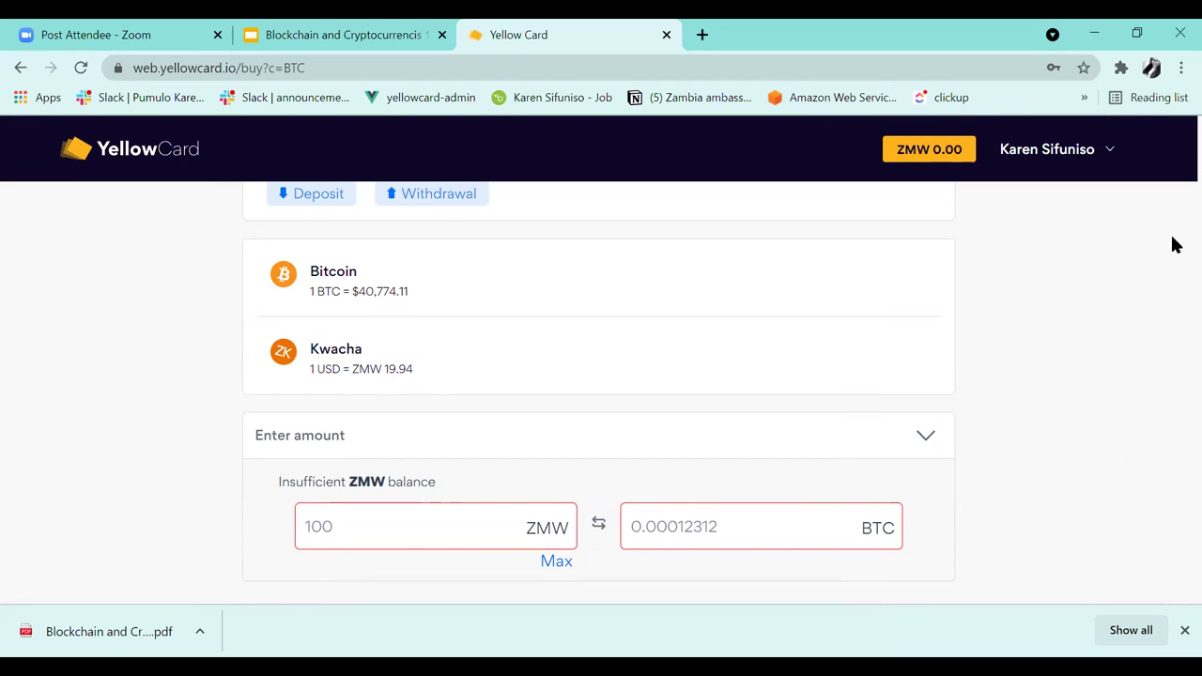
{"action": "scroll", "coordinate": [1174, 188], "scroll_direction": "up", "scroll_amount": 3}
{"action": "left_click", "coordinate": [222, 219]}
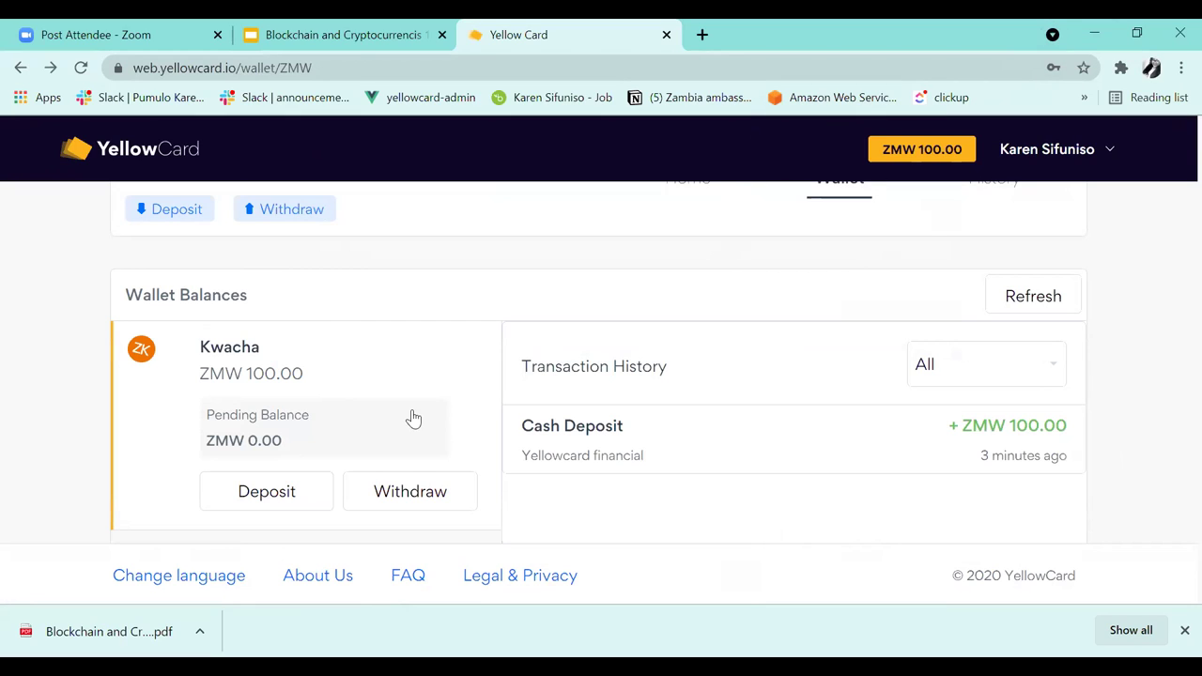
Scroll the wallet to check the ZMW 100.00 balance, zero pending, and the Bitcoin card
{"action": "scroll", "coordinate": [1174, 395], "scroll_direction": "up", "scroll_amount": 1}
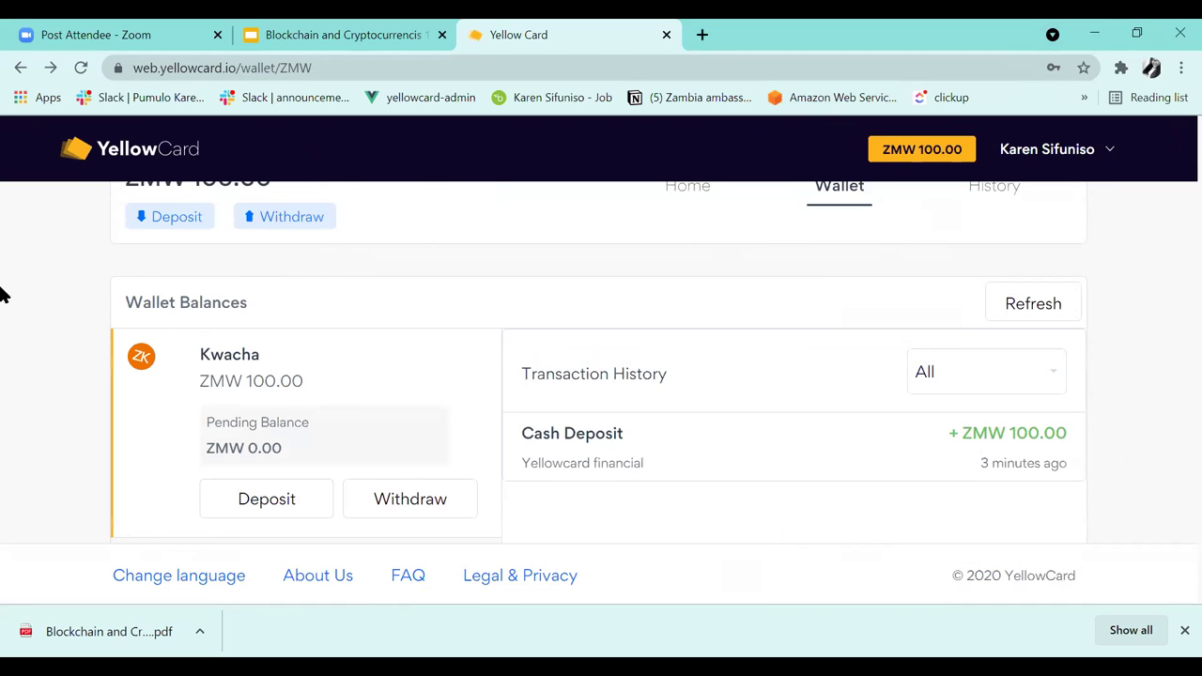
{"action": "scroll", "coordinate": [112, 310], "scroll_direction": "up", "scroll_amount": 3}
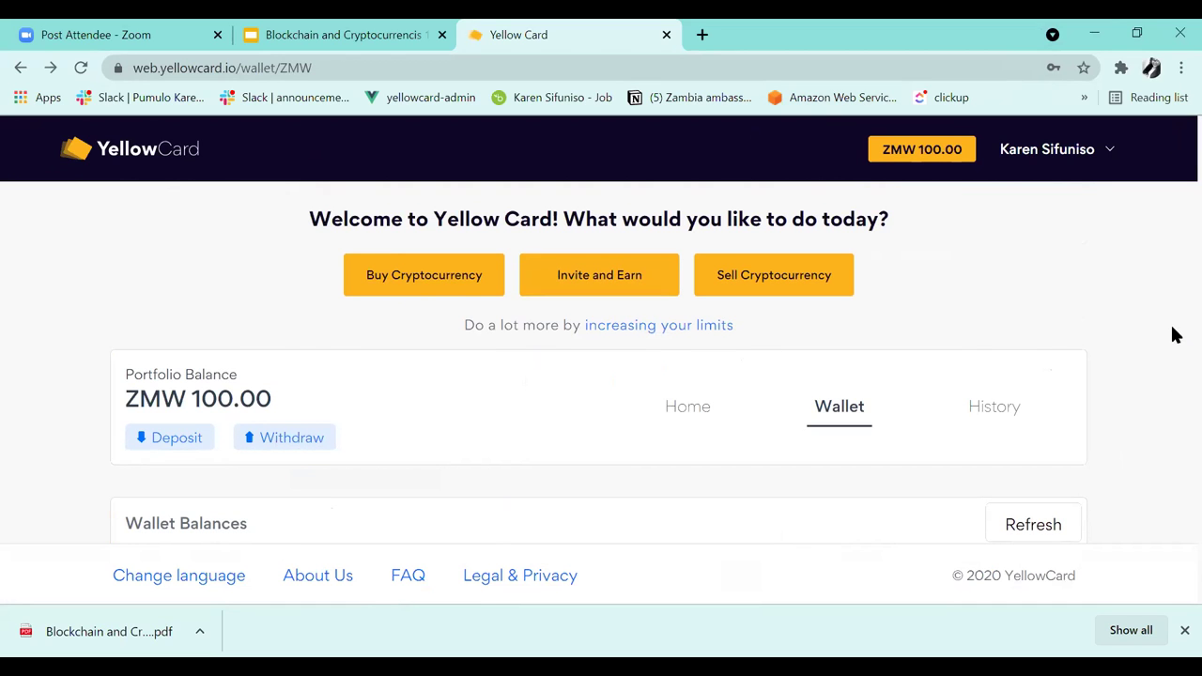
{"action": "scroll", "coordinate": [1175, 437], "scroll_direction": "down", "scroll_amount": 3}
{"action": "scroll", "coordinate": [1174, 497], "scroll_direction": "down", "scroll_amount": 3}
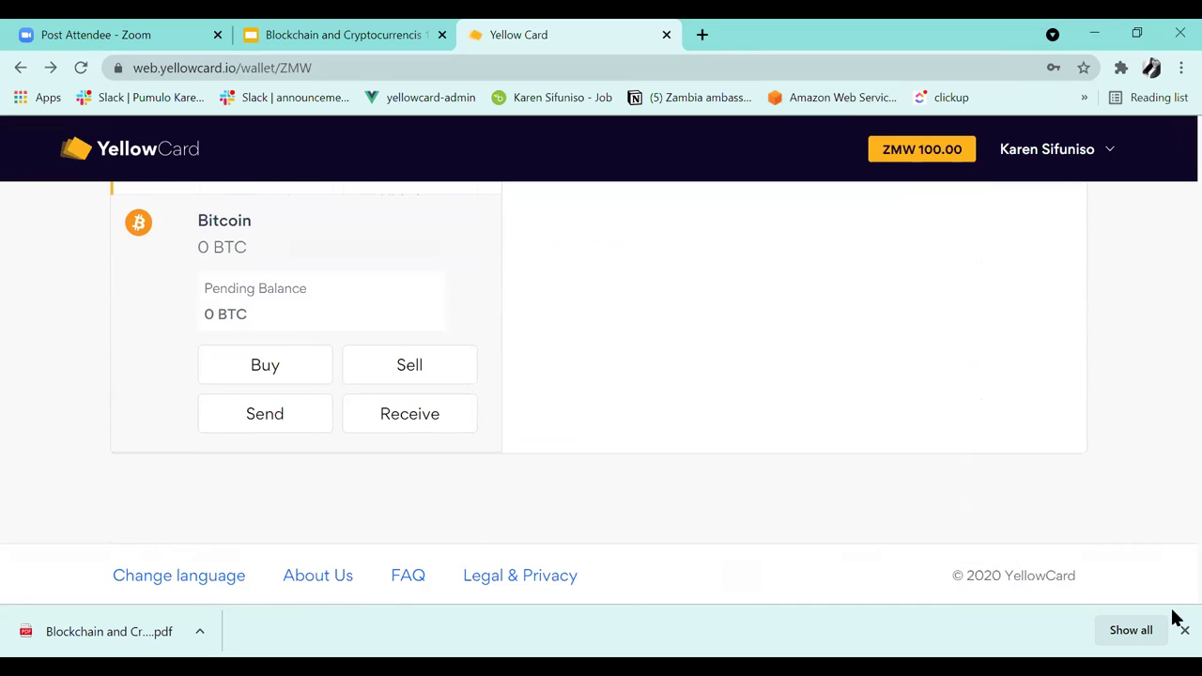
Order 0.00012312 BTC for ZMW 100.00, reviewing and paying for it
{"action": "left_click", "coordinate": [295, 373]}
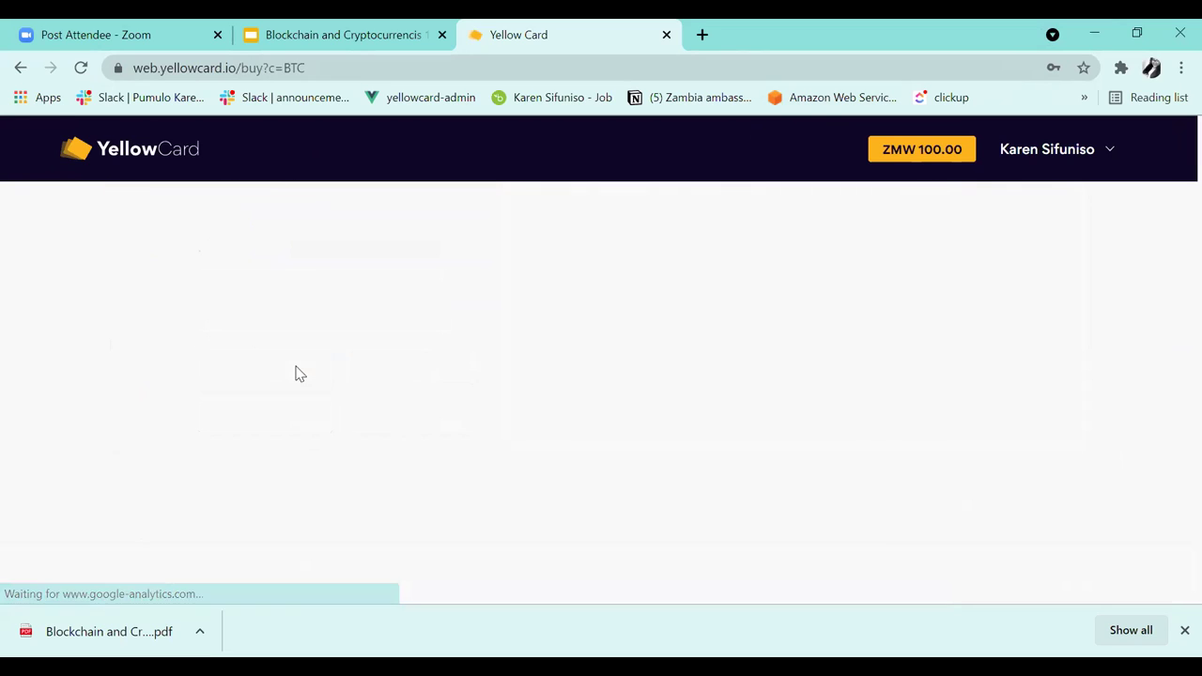
{"action": "left_click", "coordinate": [409, 418]}
{"action": "type", "text": "100"}
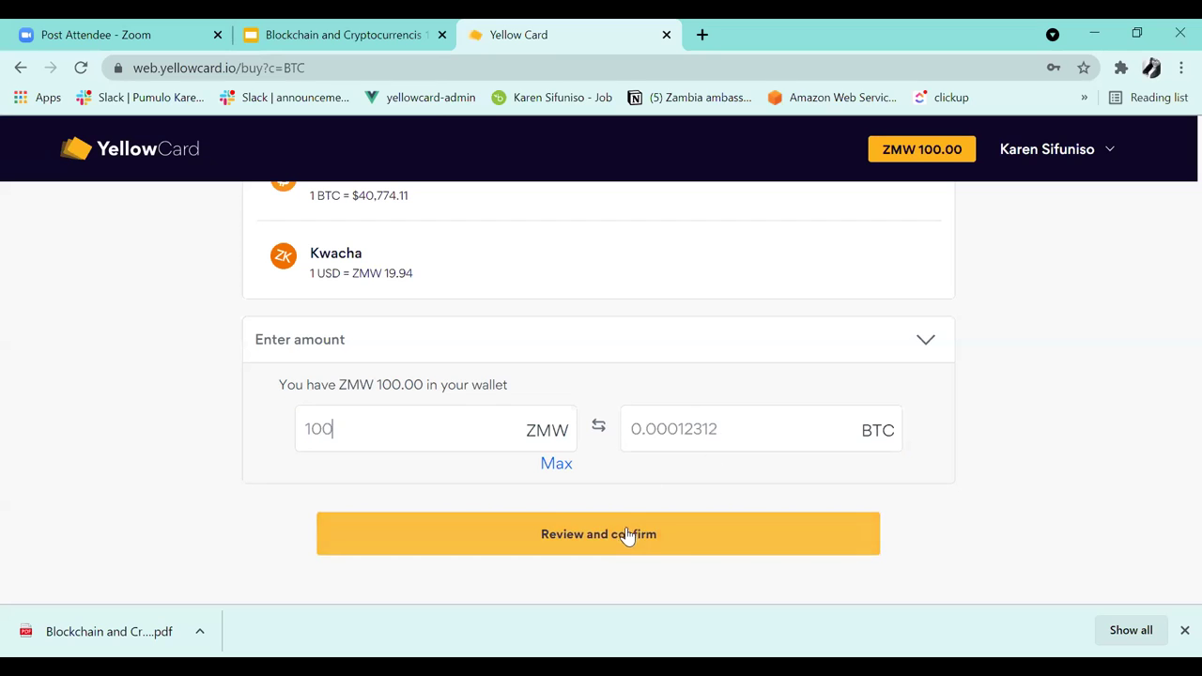
{"action": "left_click", "coordinate": [624, 531]}
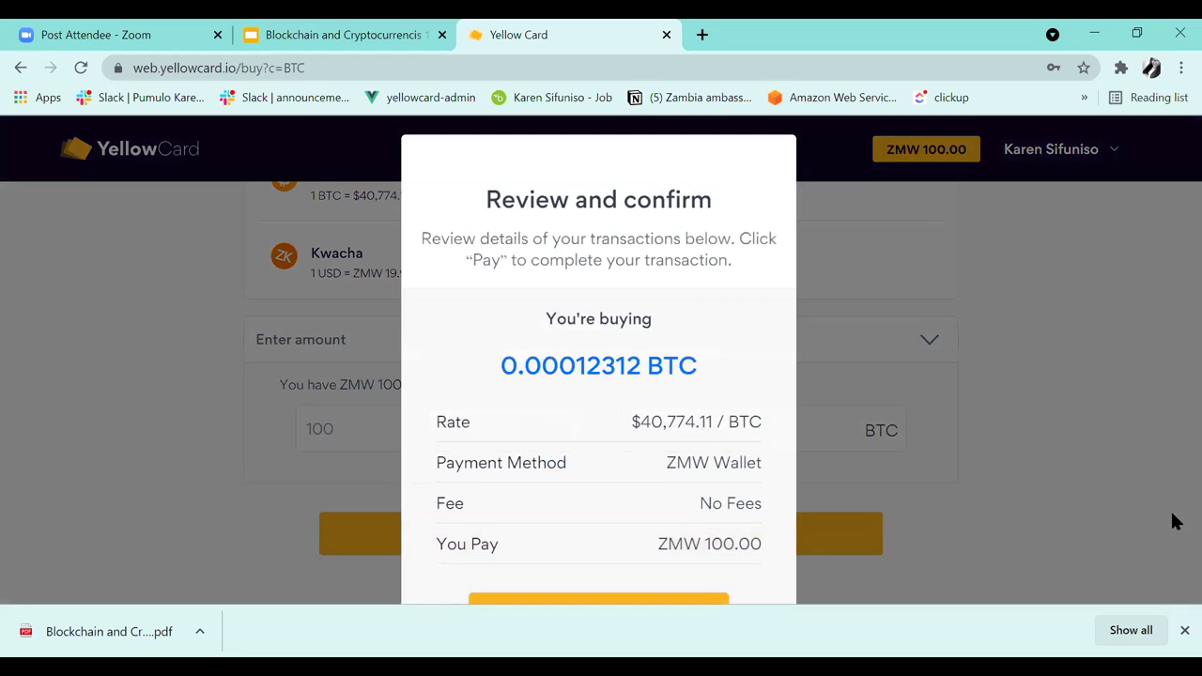
{"action": "scroll", "coordinate": [1014, 510], "scroll_direction": "down", "scroll_amount": 1}
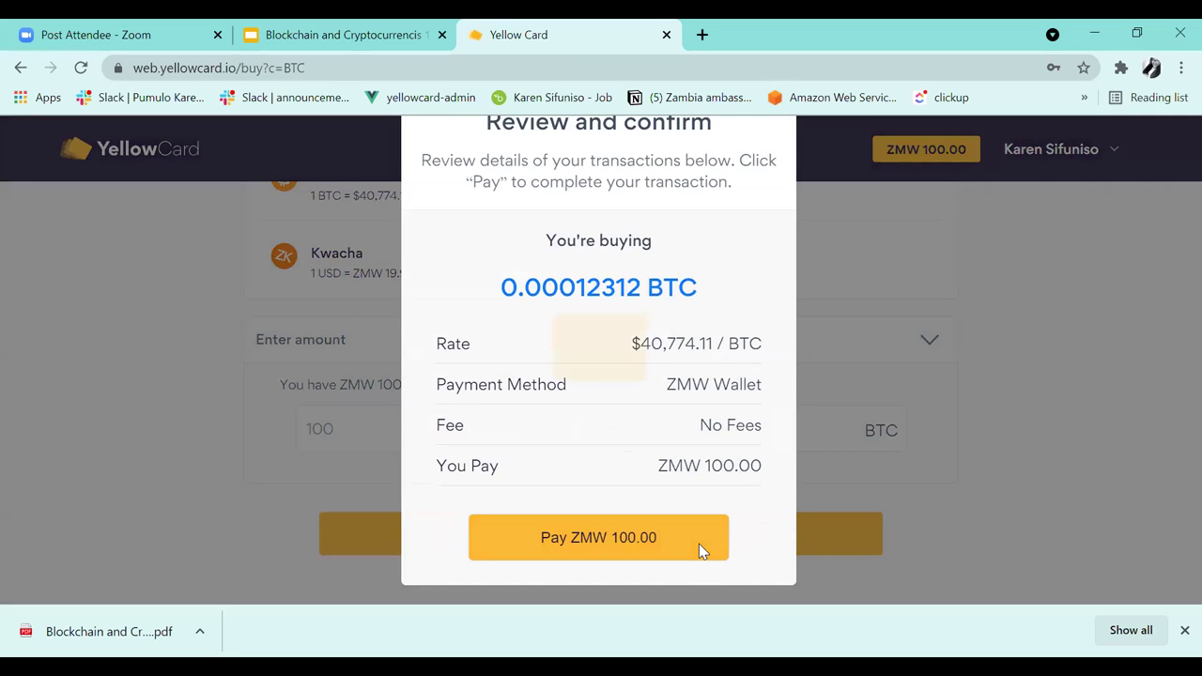
{"action": "left_click", "coordinate": [699, 544]}
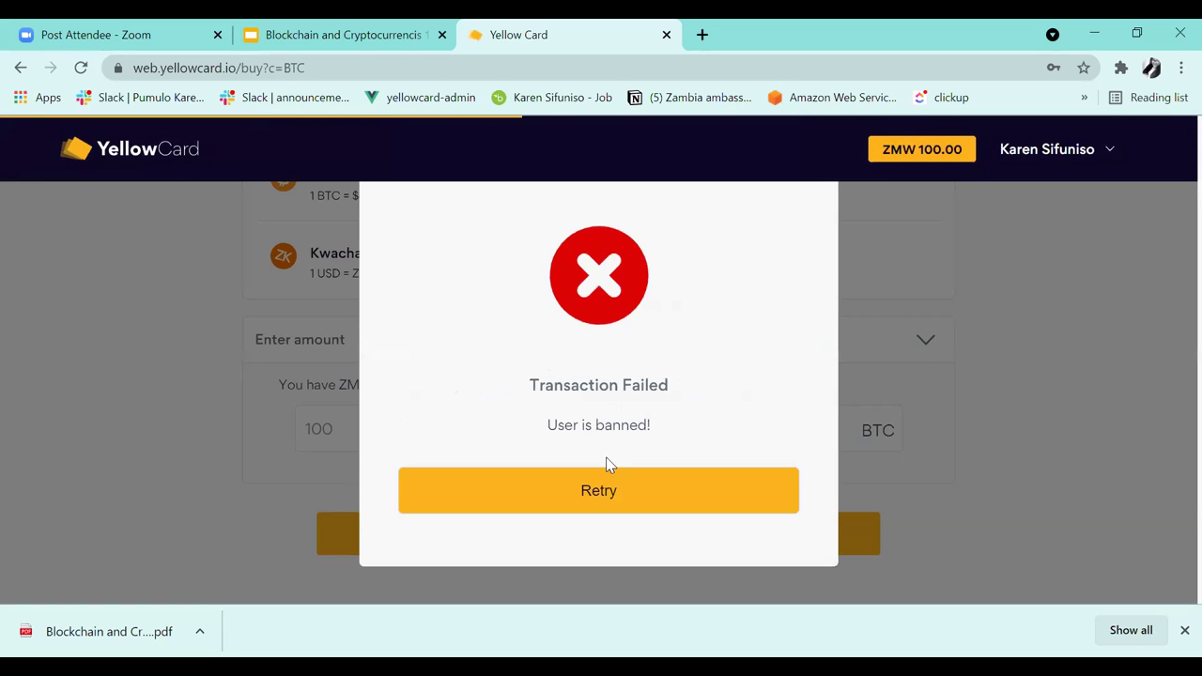
Dismiss the failed transaction, return to the wallet, and present the slides at 'Want to find out more?'
{"action": "left_click", "coordinate": [639, 512]}
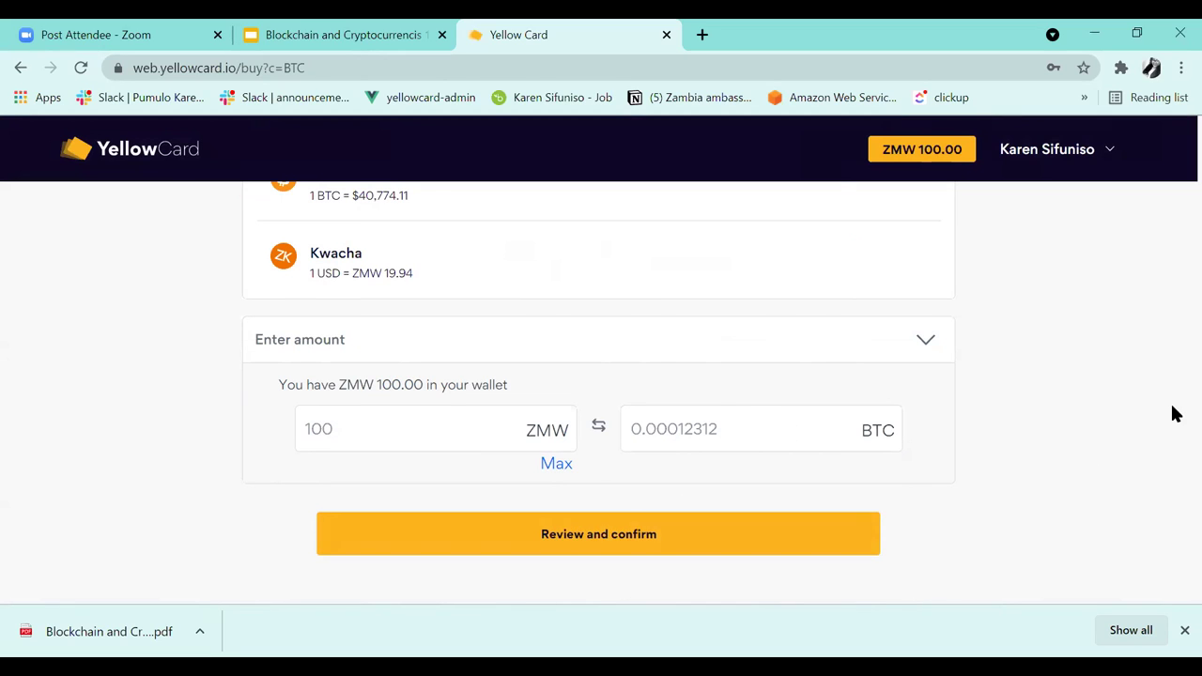
{"action": "scroll", "coordinate": [1173, 282], "scroll_direction": "up", "scroll_amount": 4}
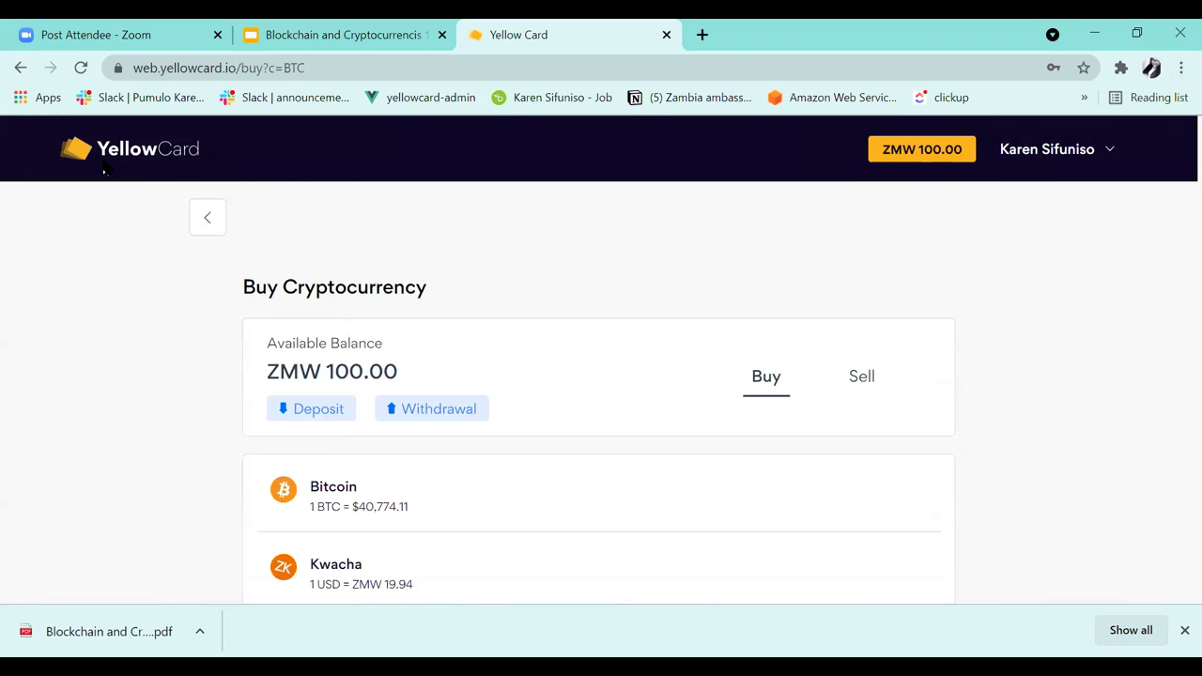
{"action": "left_click", "coordinate": [213, 221]}
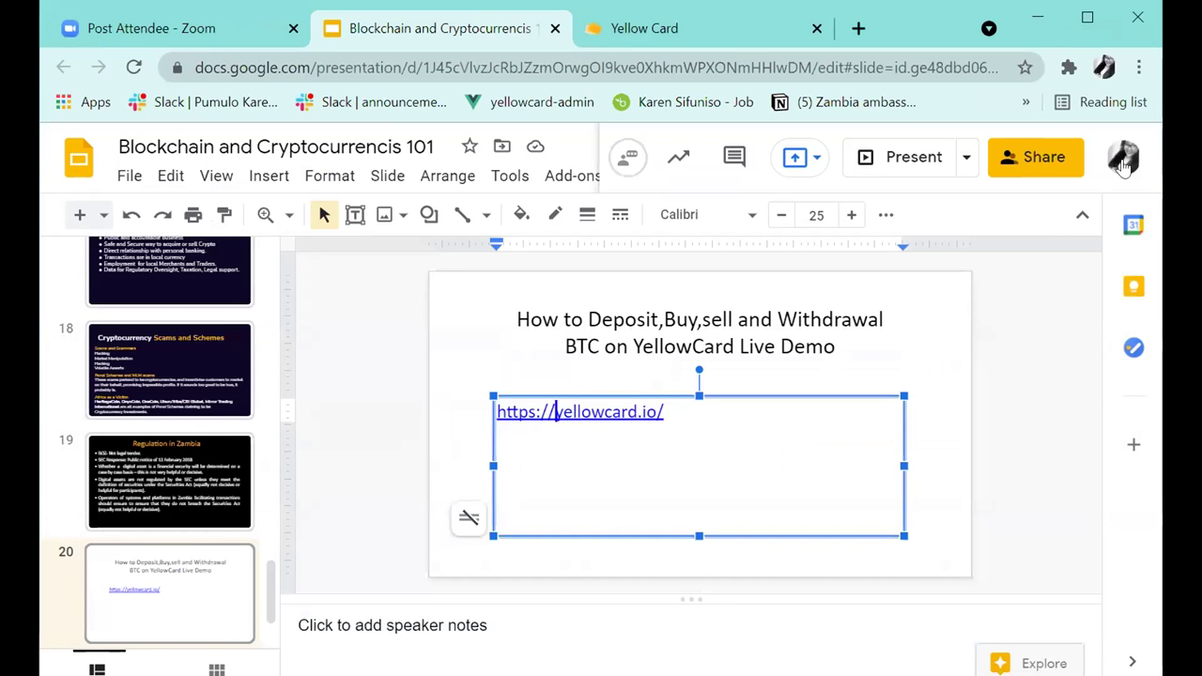
{"action": "left_click", "coordinate": [900, 157]}
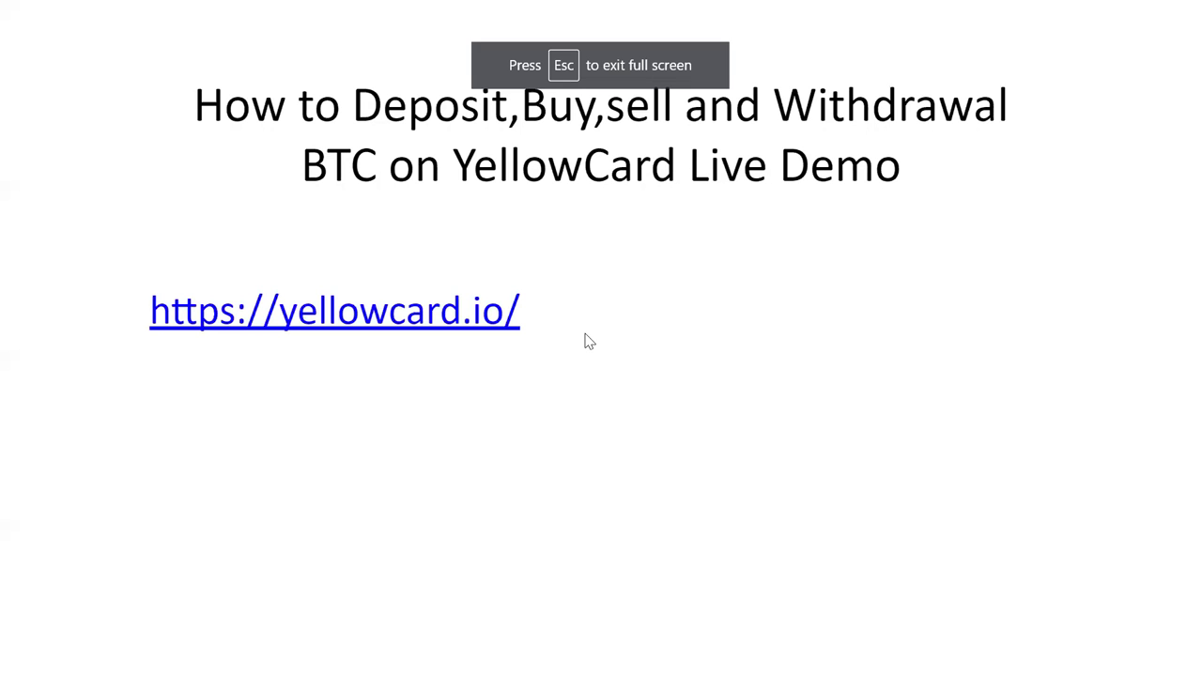
{"action": "left_click", "coordinate": [584, 339]}
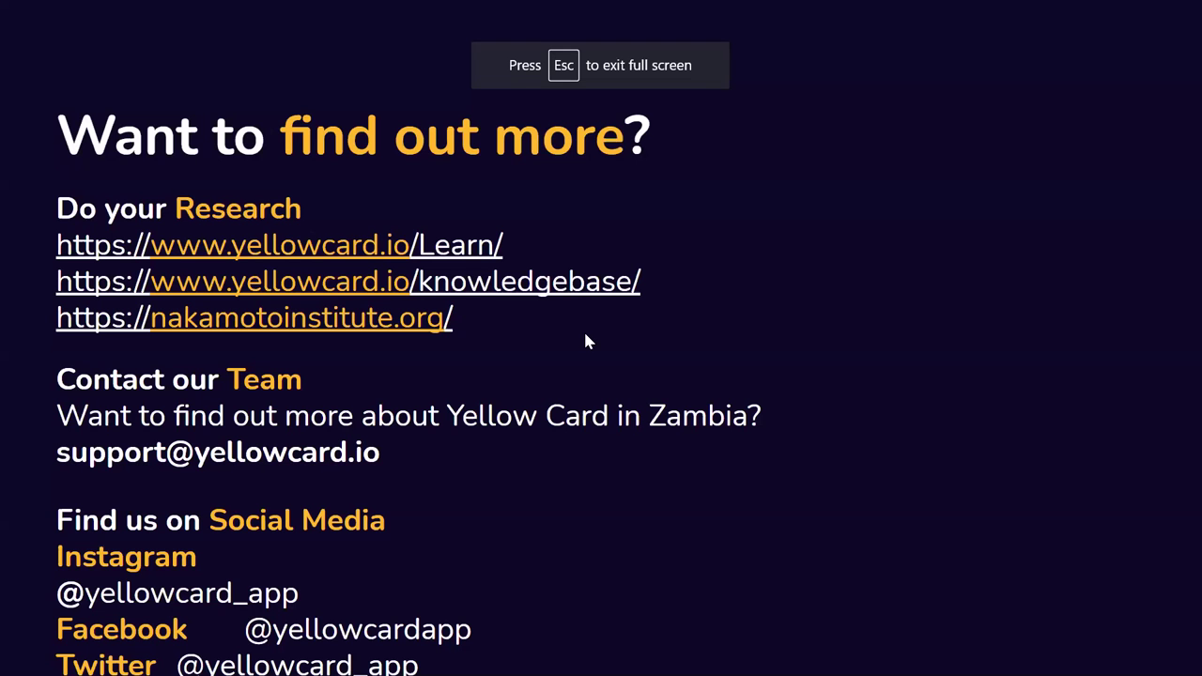